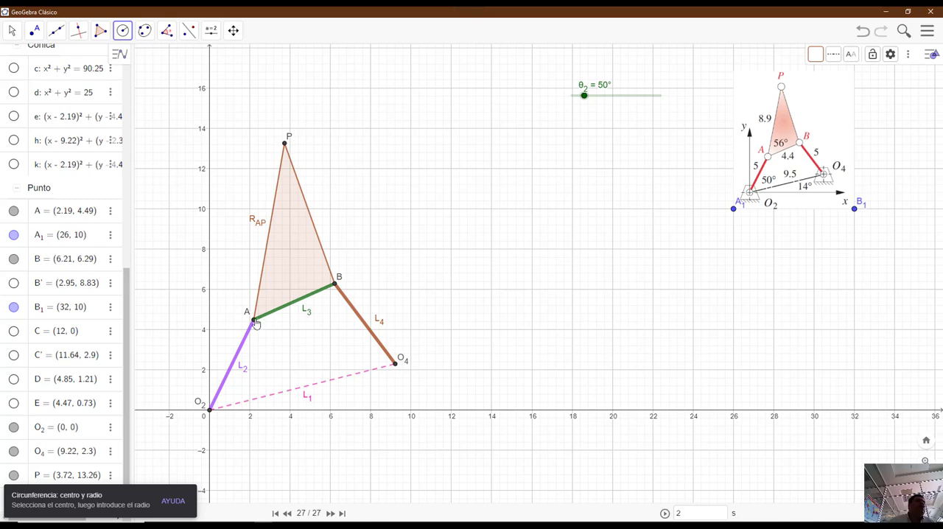
- Draw a circle of radius 3 centred on point A
click(253, 320)
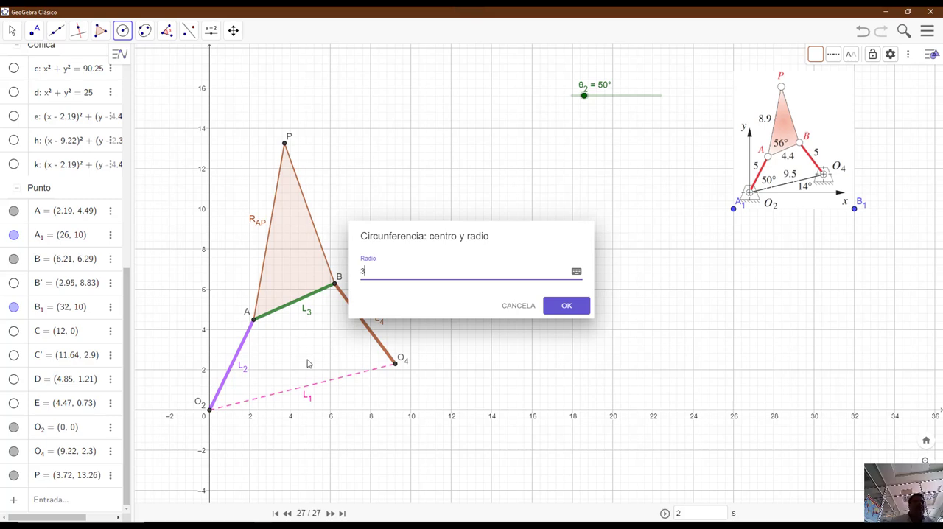
text(3)
click(571, 310)
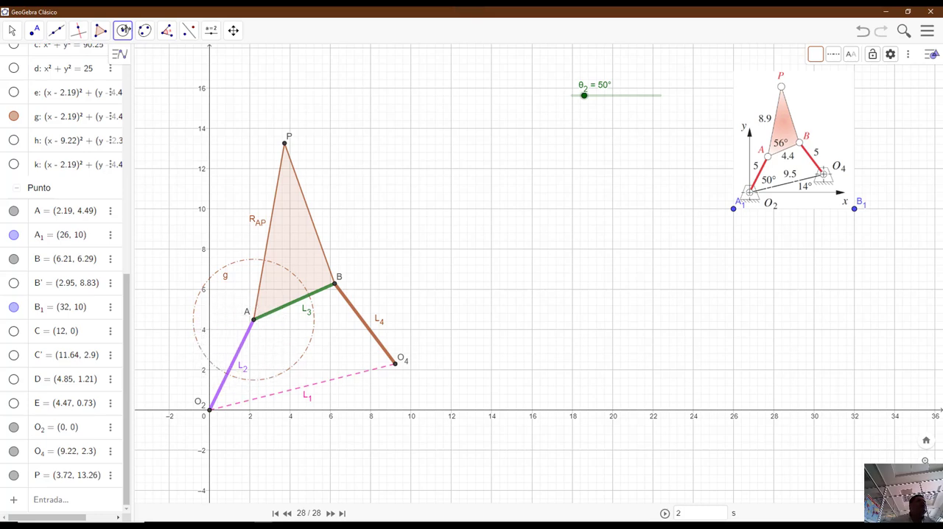
- Construct a line through point A perpendicular to link L2
click(78, 32)
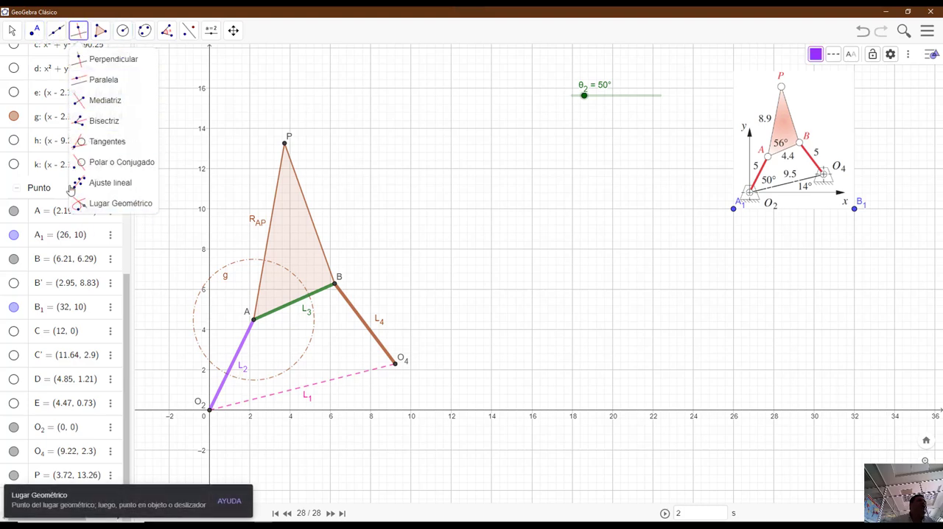
click(111, 59)
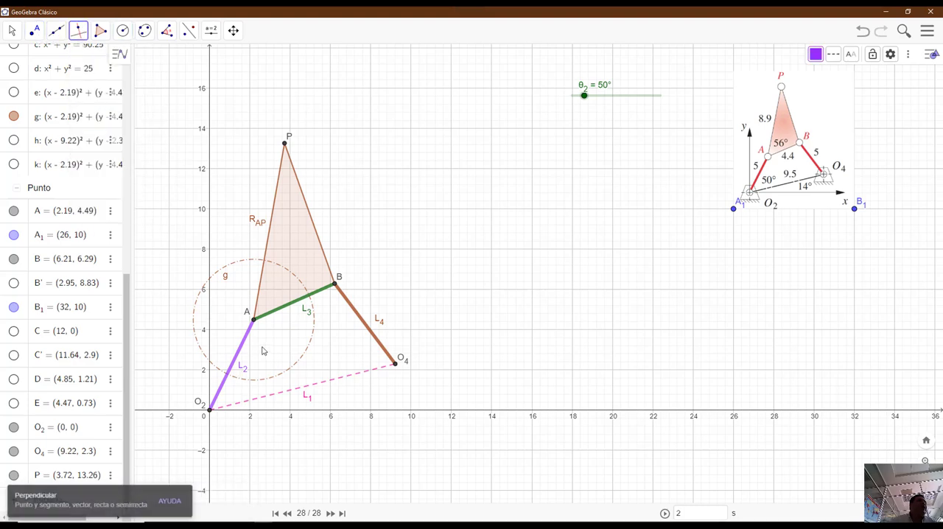
click(242, 348)
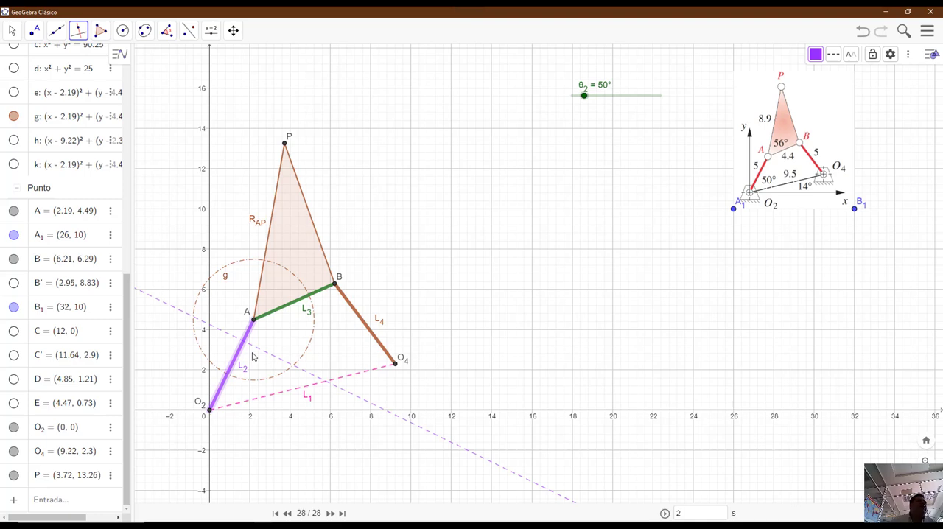
click(254, 322)
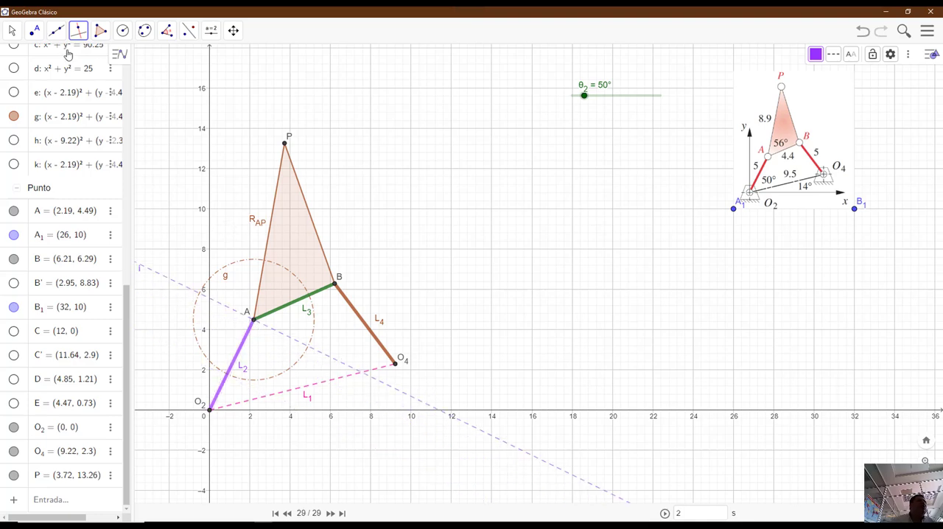
- Mark the intersection points of the perpendicular line with the circle around A
click(34, 30)
click(57, 131)
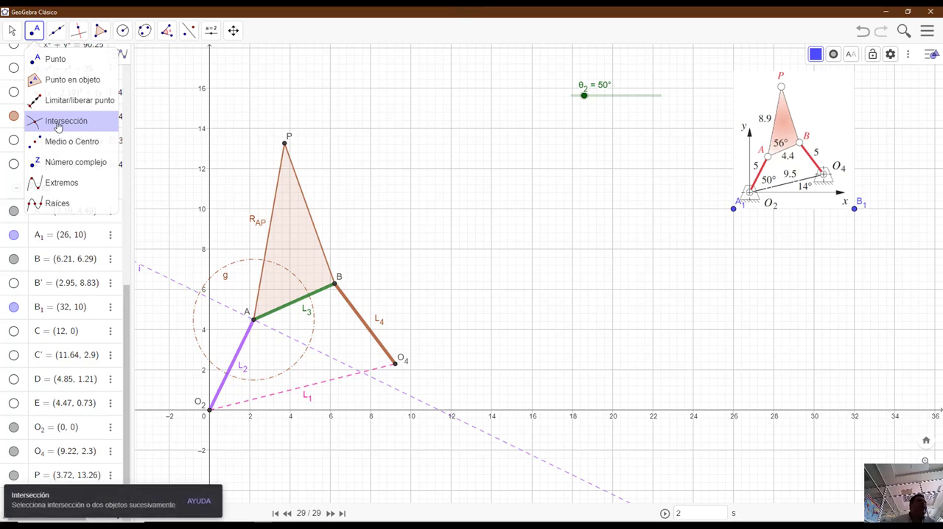
click(308, 354)
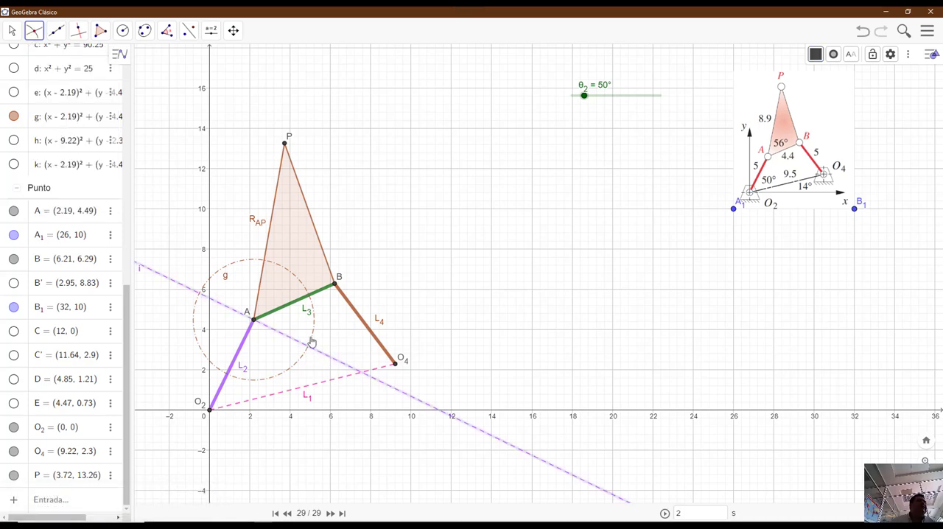
click(309, 340)
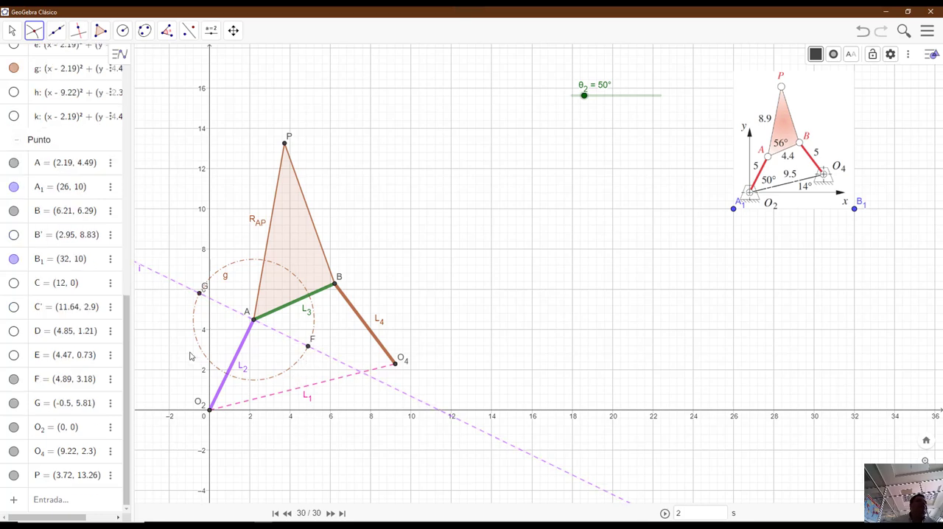
- Draw a vector from point A to intersection point F on the circle
click(34, 31)
mouse_move(62, 34)
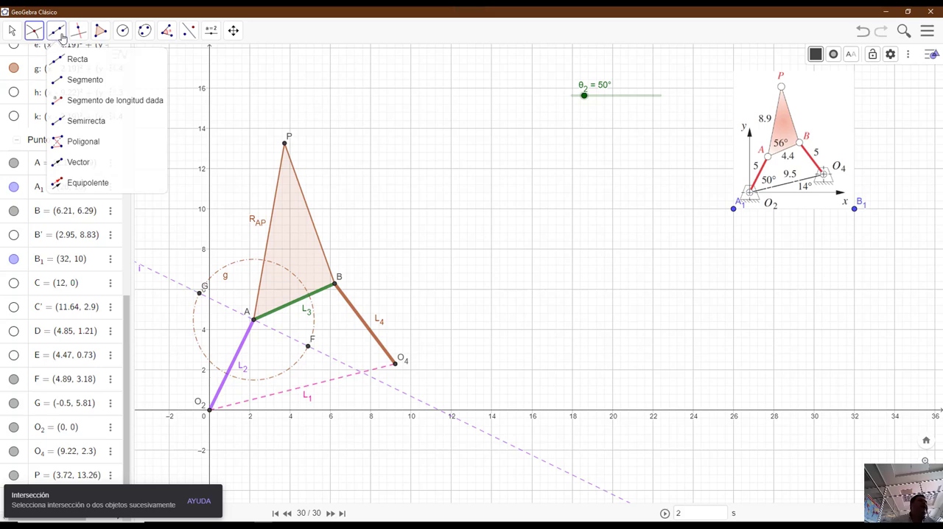
click(72, 166)
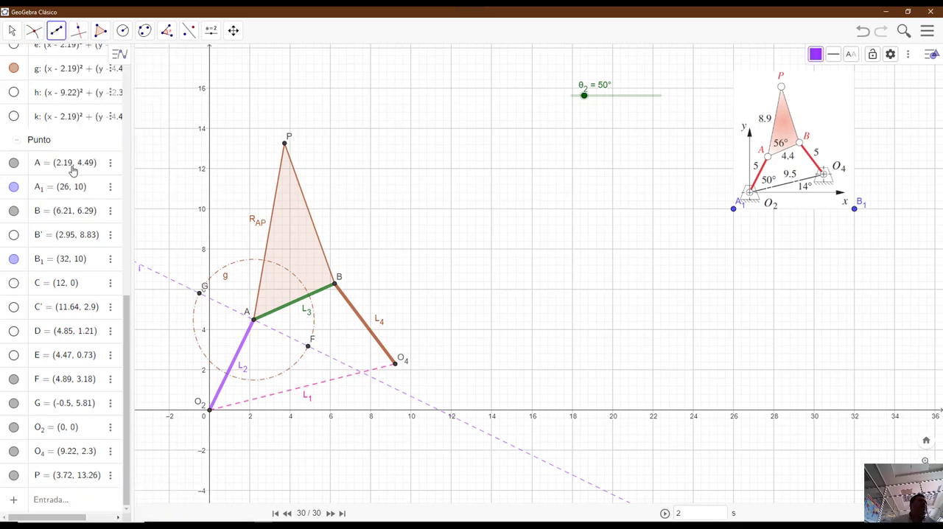
click(253, 320)
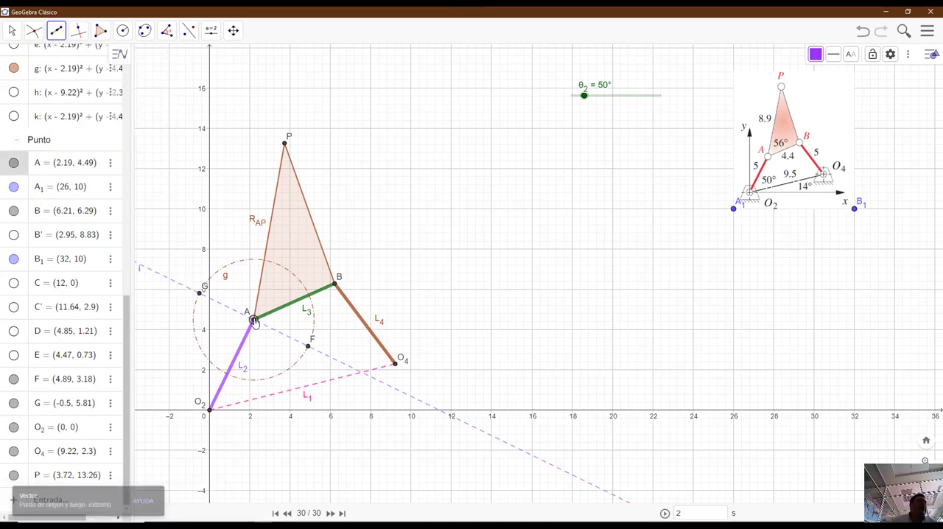
click(308, 346)
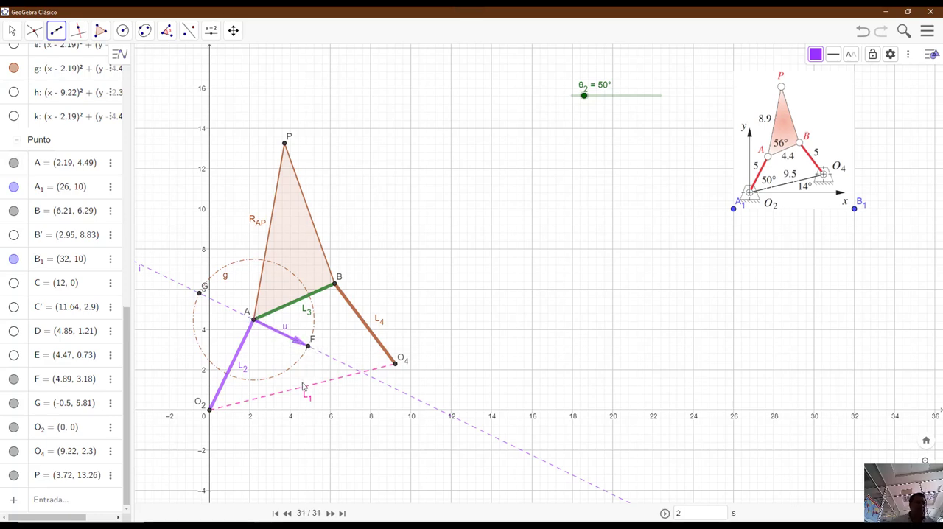
- Rename the vector from A to F as Va
click(818, 58)
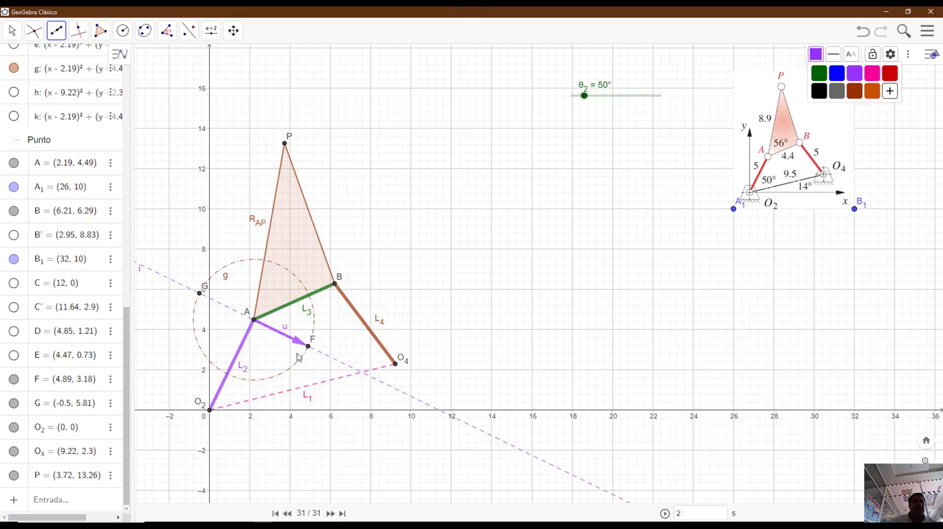
right_click(288, 331)
click(340, 278)
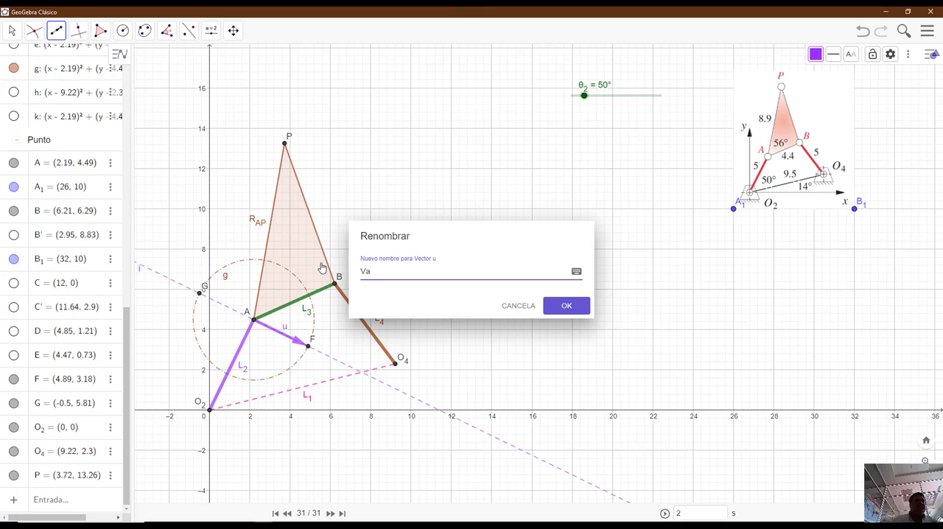
text(Va)
click(557, 305)
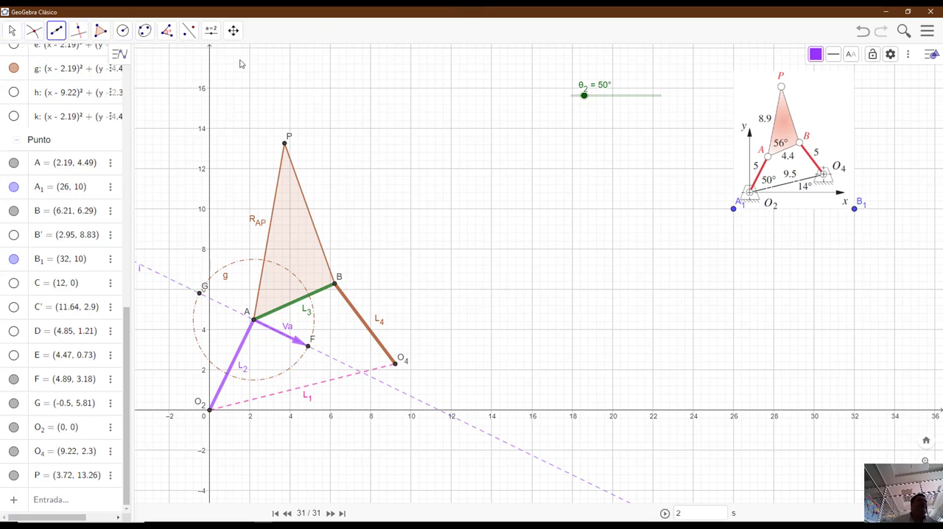
- Use the Compass tool to copy distance AF as a circle centred at (0, -10), below the mechanism
click(233, 31)
drag(589, 307, 611, 197)
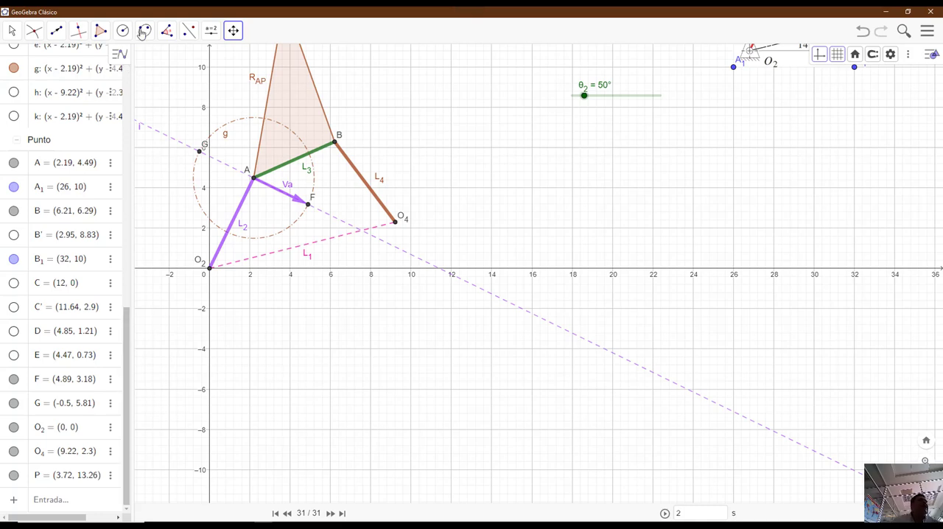
click(125, 34)
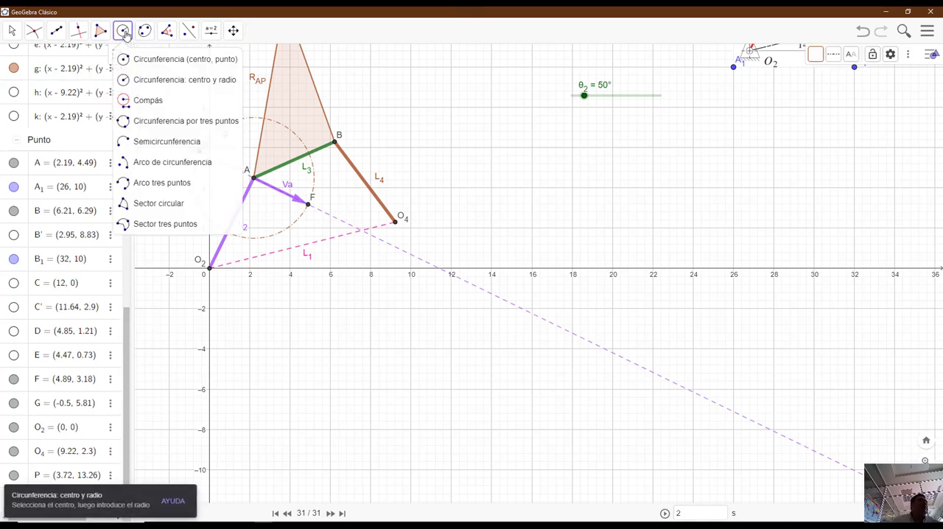
click(141, 104)
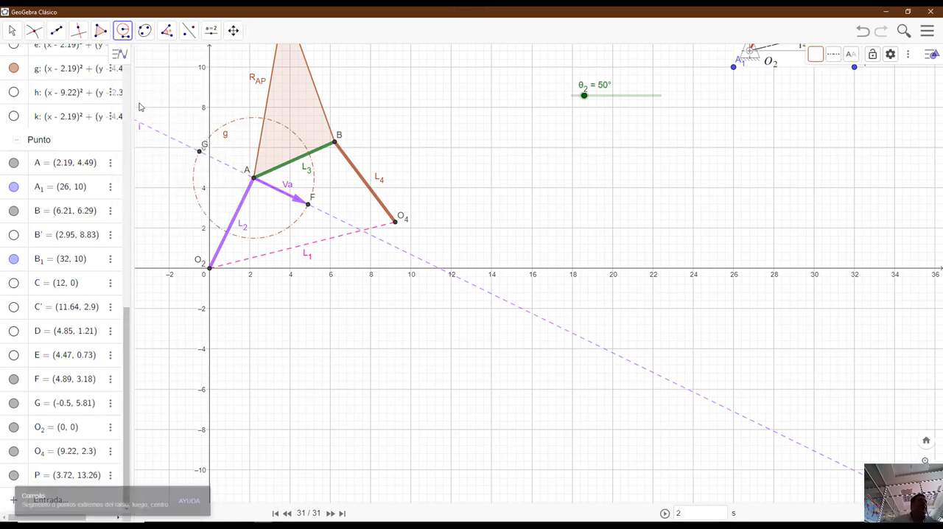
click(253, 179)
click(308, 205)
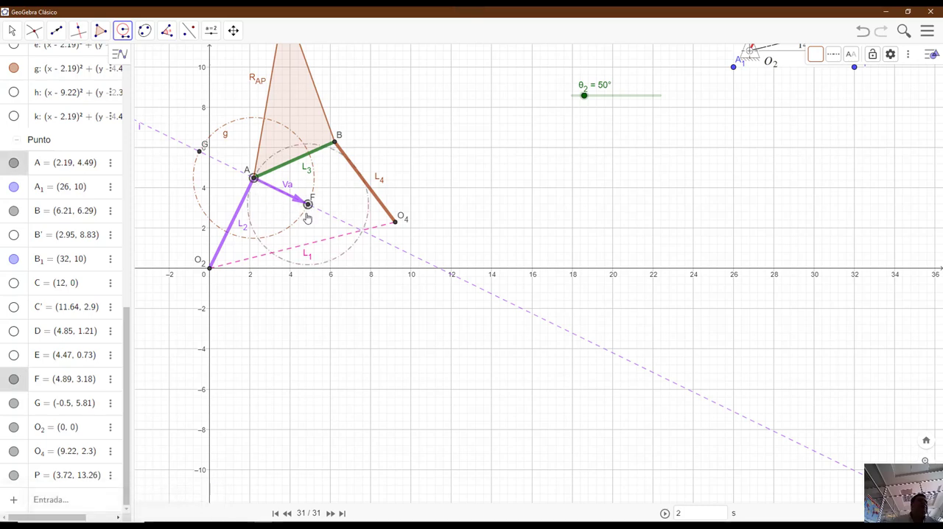
click(209, 471)
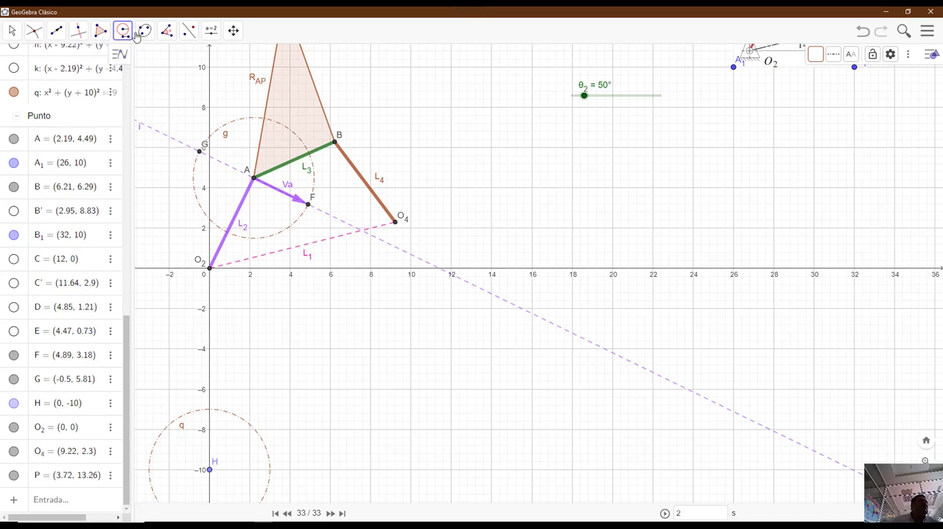
- Construct a line through centre point H parallel to the dashed line along vector Va
click(78, 34)
click(118, 80)
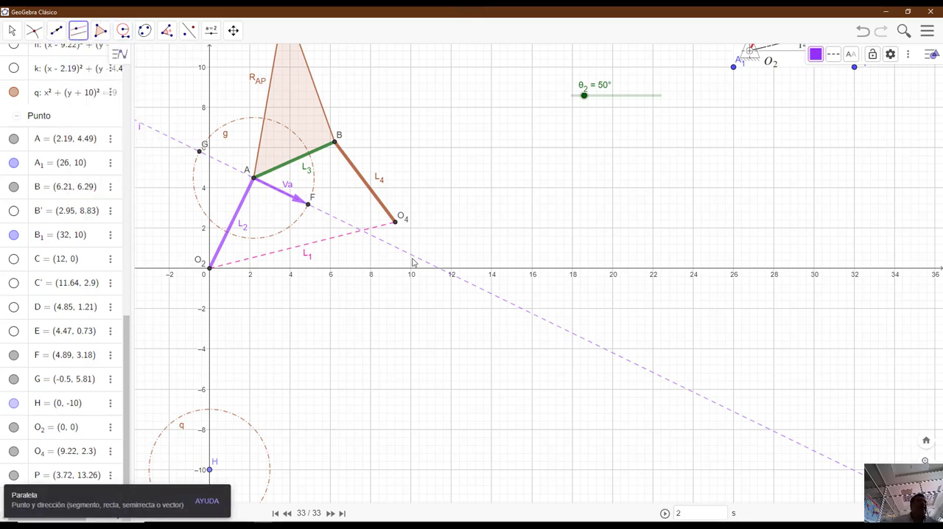
click(332, 219)
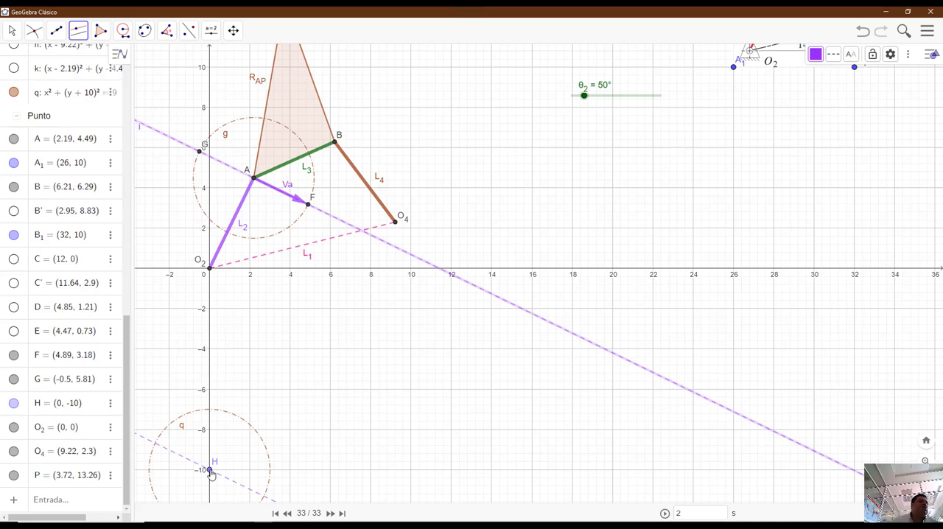
click(211, 474)
- Mark the intersection points of circle q with the parallel line through H
click(34, 30)
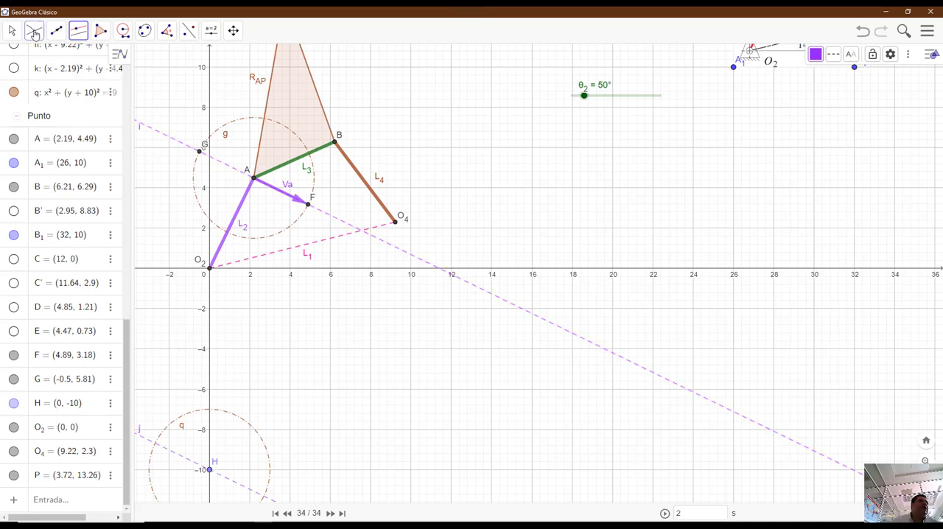
click(82, 127)
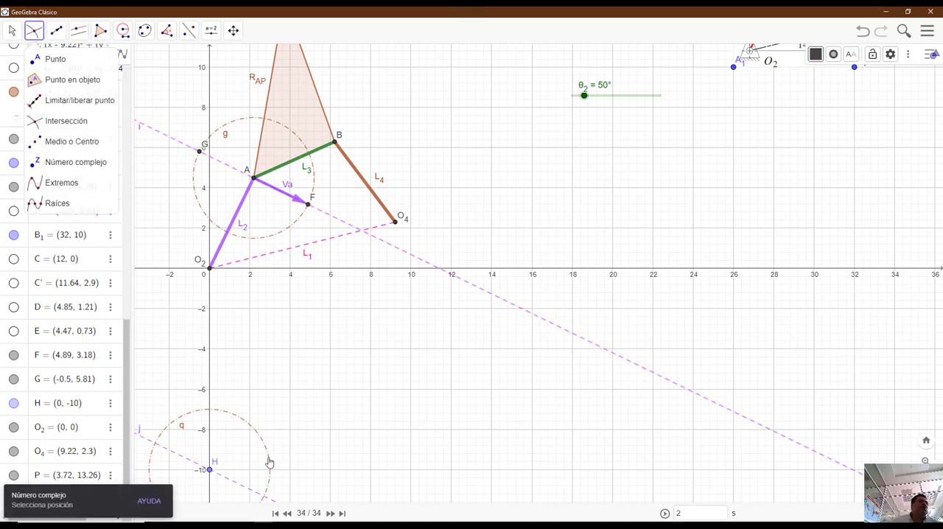
click(254, 495)
- Draw a vector from centre point H to intersection point I on circle q
click(233, 30)
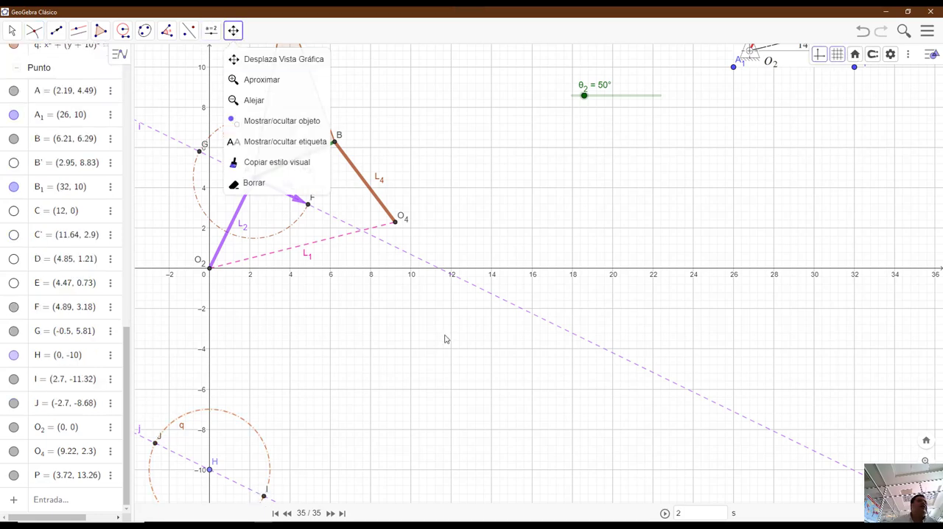
drag(475, 403, 570, 296)
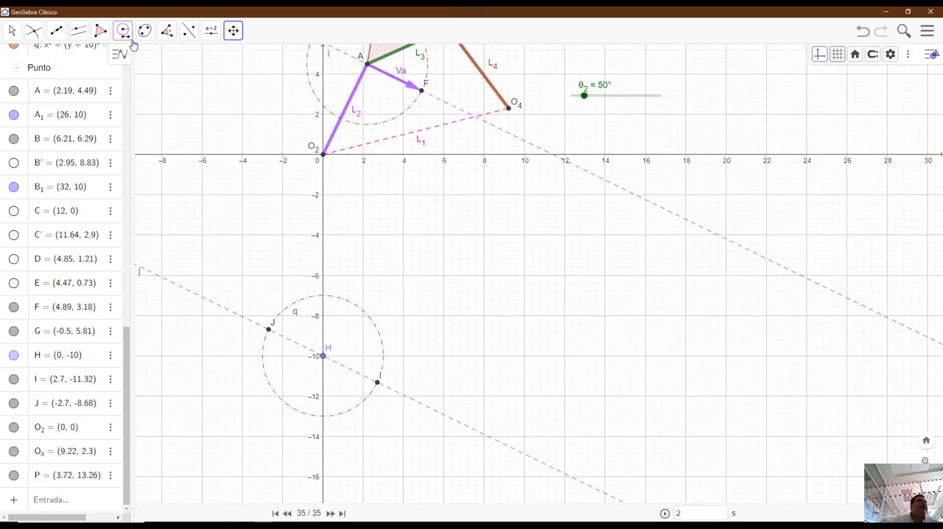
click(56, 30)
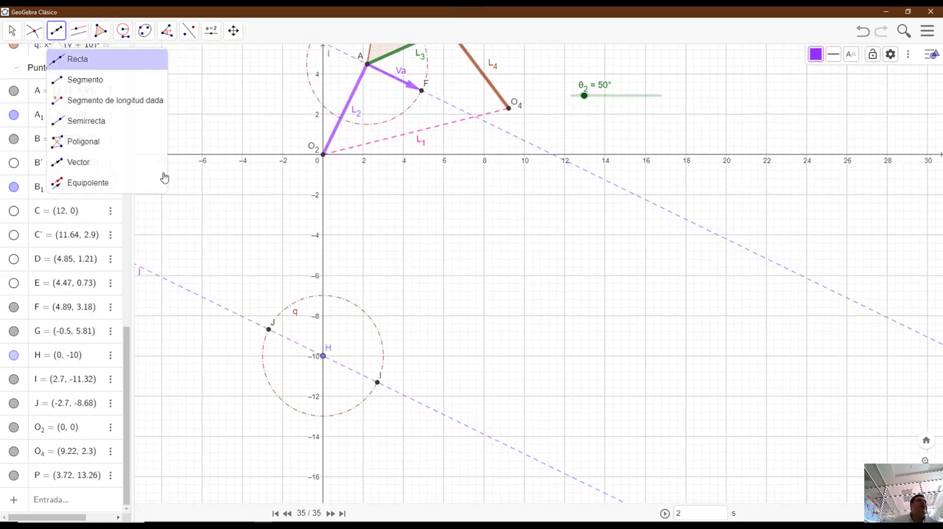
click(323, 355)
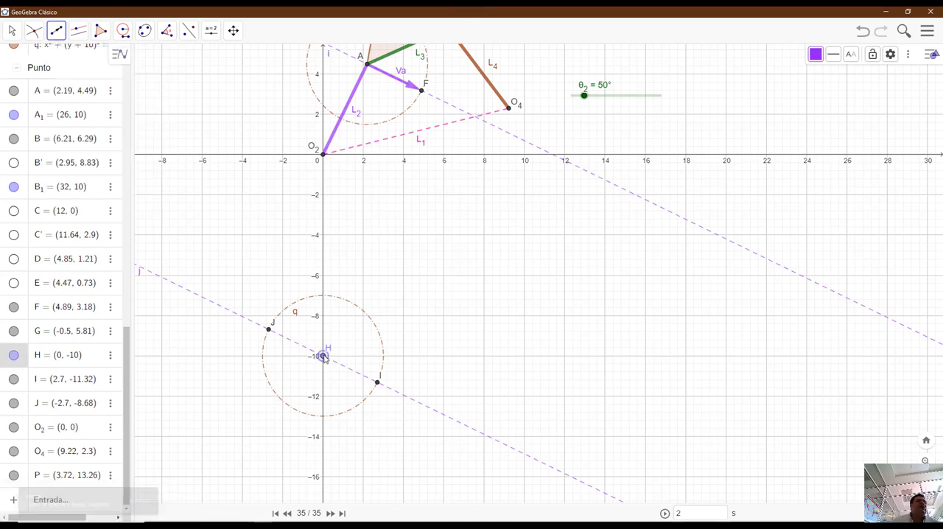
click(380, 384)
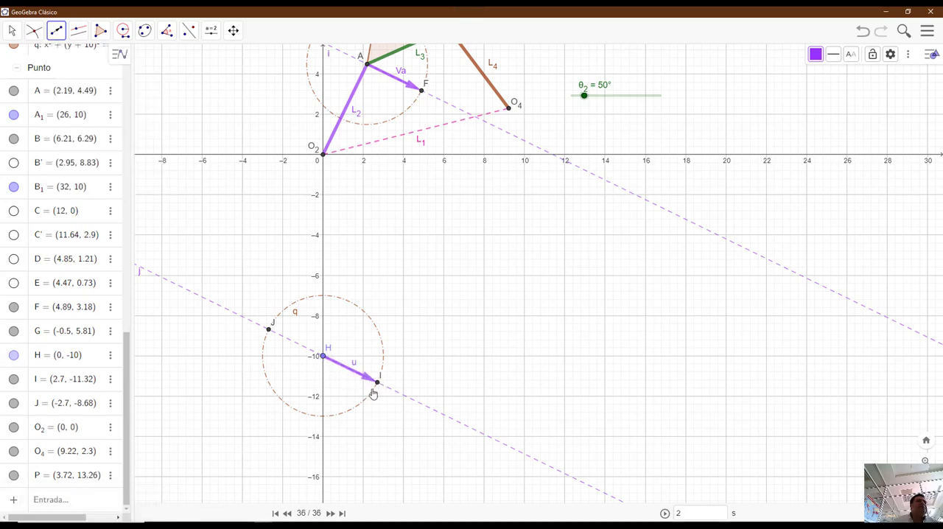
- Rename the vector from H to I as V_A
right_click(355, 369)
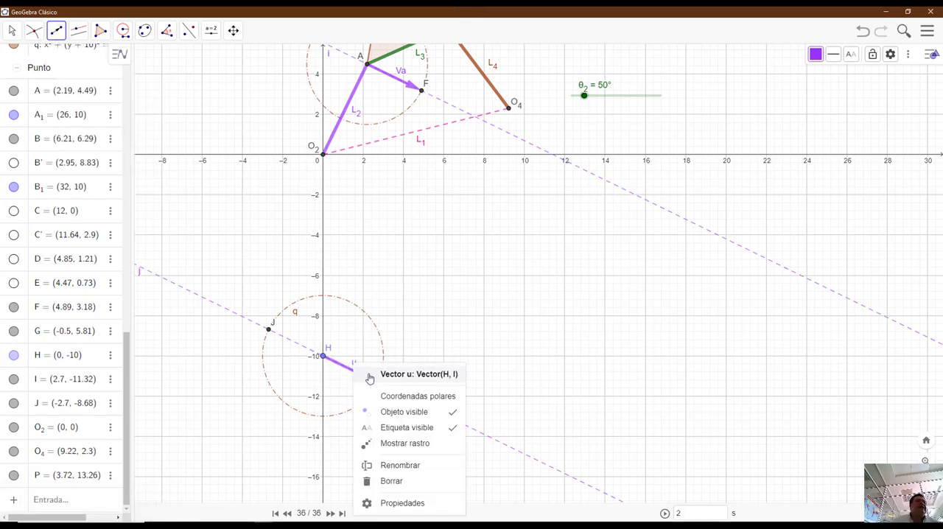
click(404, 467)
drag(357, 275, 362, 273)
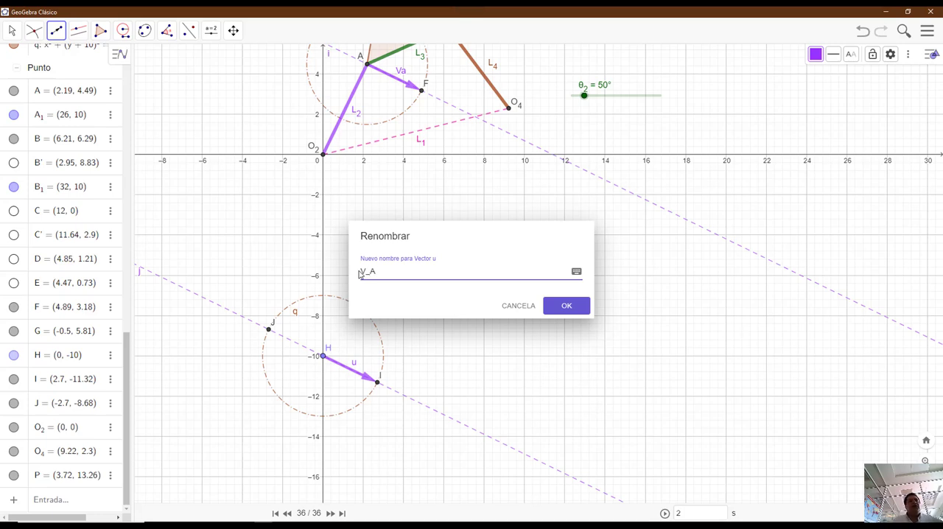
click(572, 310)
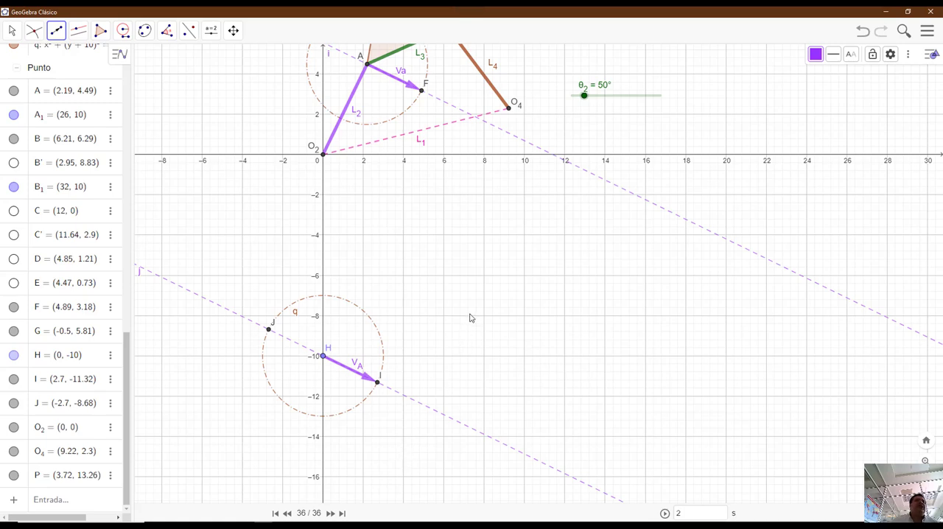
- Draw a short free vector from about (4.57, -5.46) to about (5.06, -7.17), above circle q, and leave the Vector tool
click(415, 265)
click(424, 298)
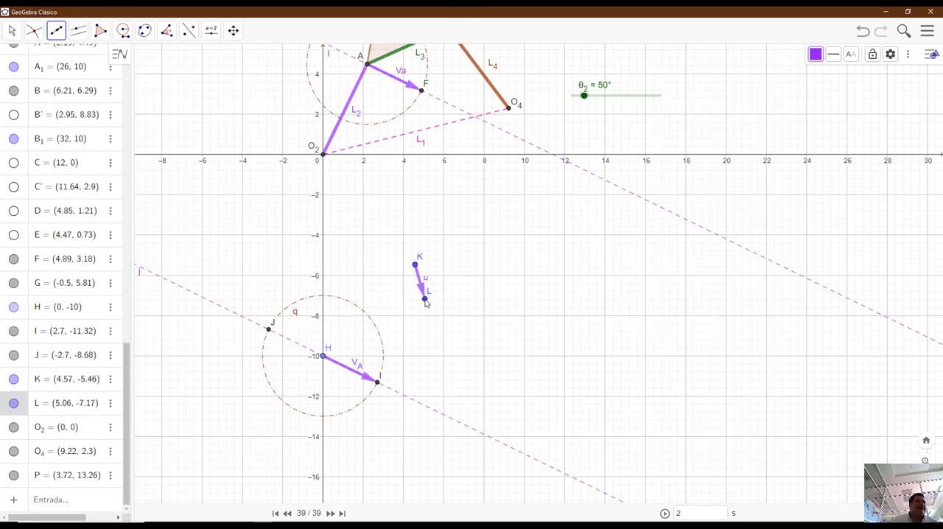
key(Escape)
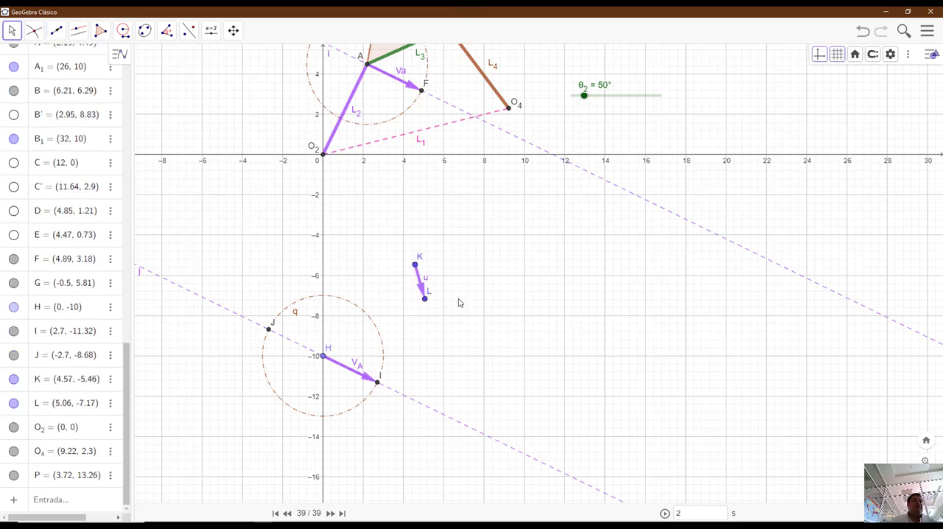
- Undo the free vector from K to L and draw a line through H perpendicular to link L4
key(ctrl+z)
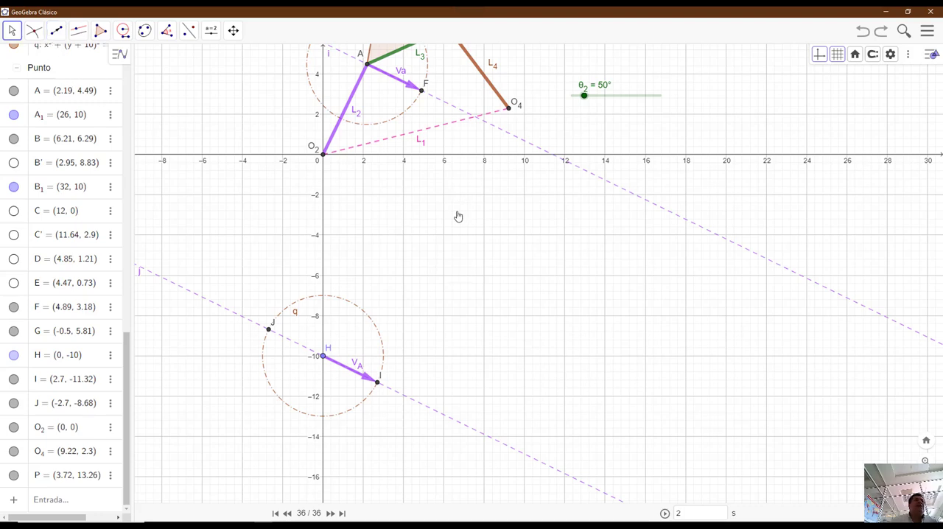
drag(458, 215, 450, 284)
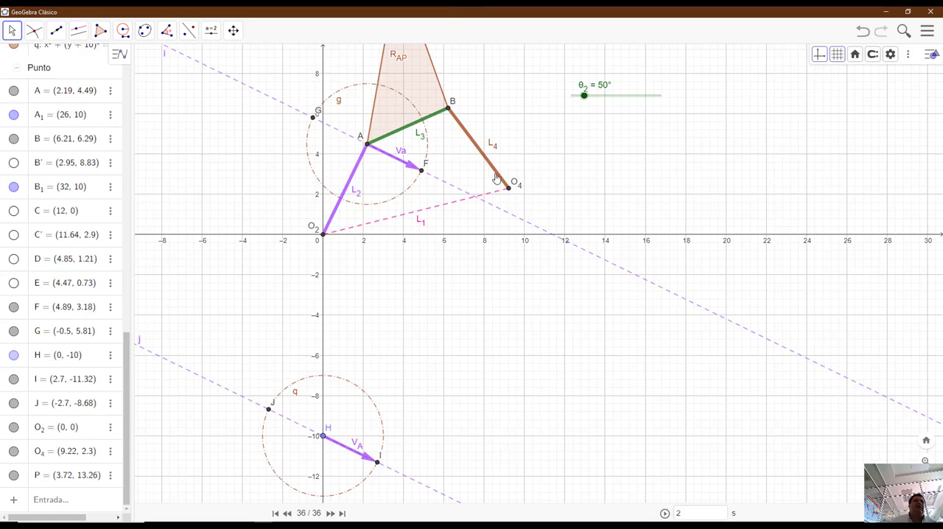
click(80, 32)
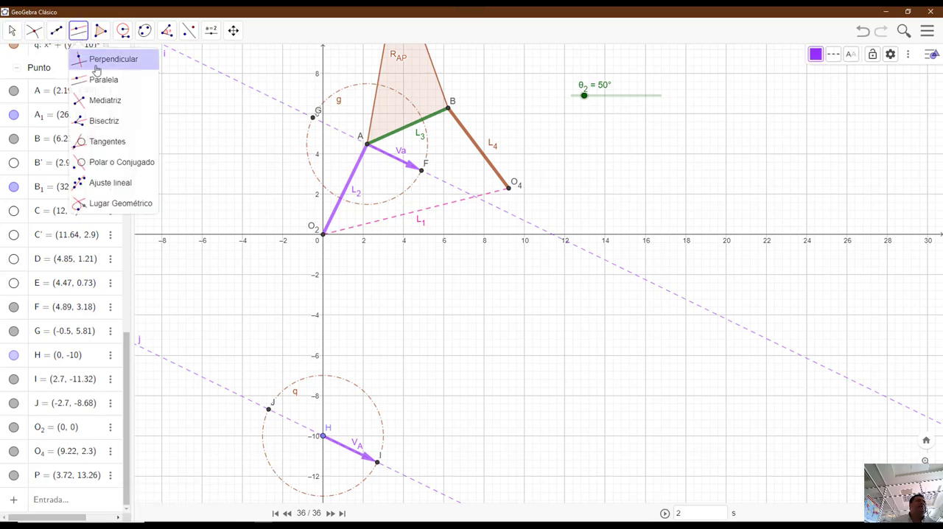
click(107, 65)
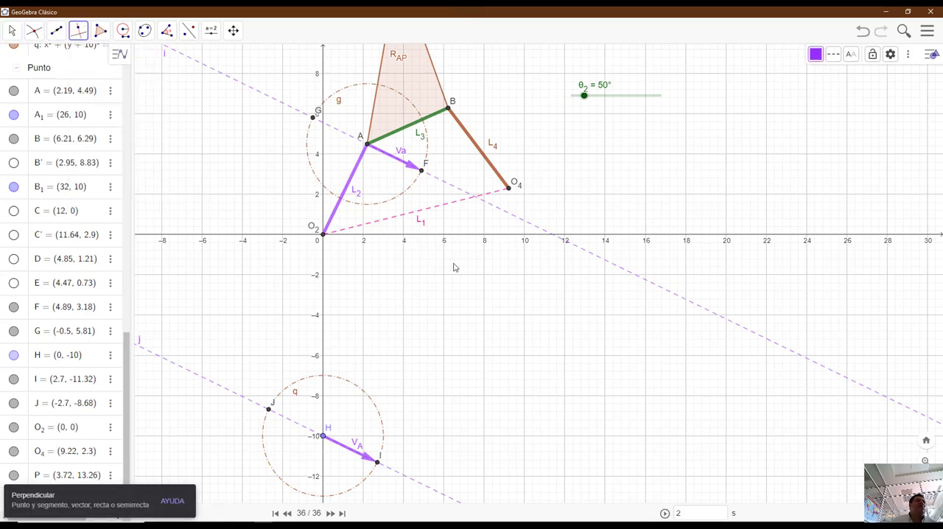
click(484, 158)
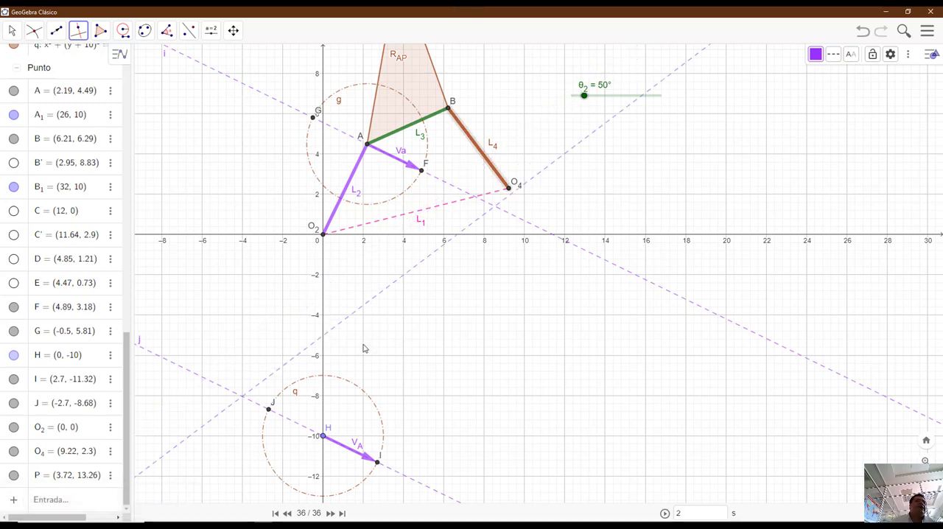
click(322, 437)
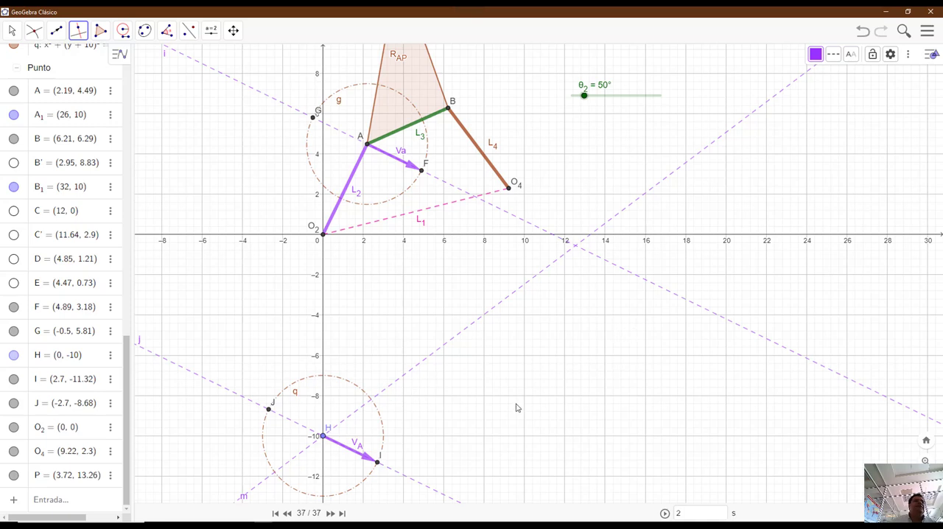
- Draw a line through point I, the tip of V_A, perpendicular to link L3
scroll(516, 407, down, 1)
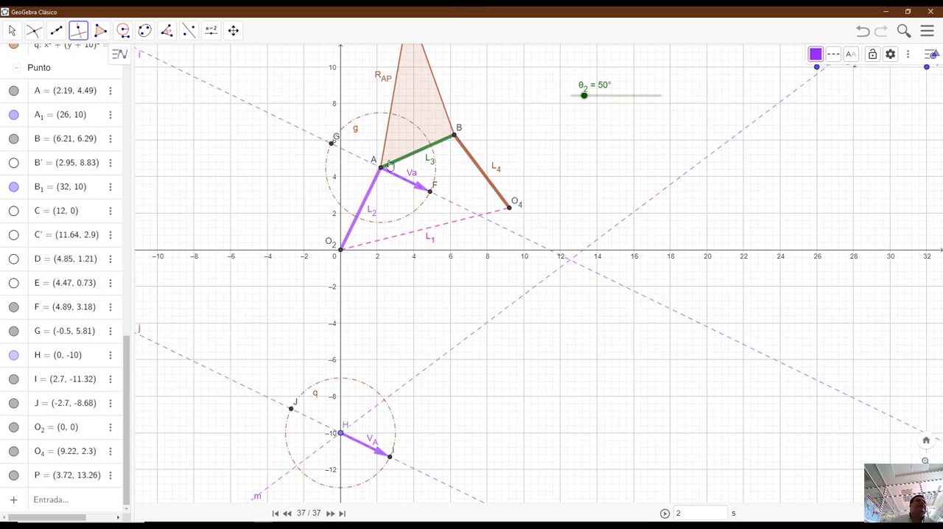
click(79, 35)
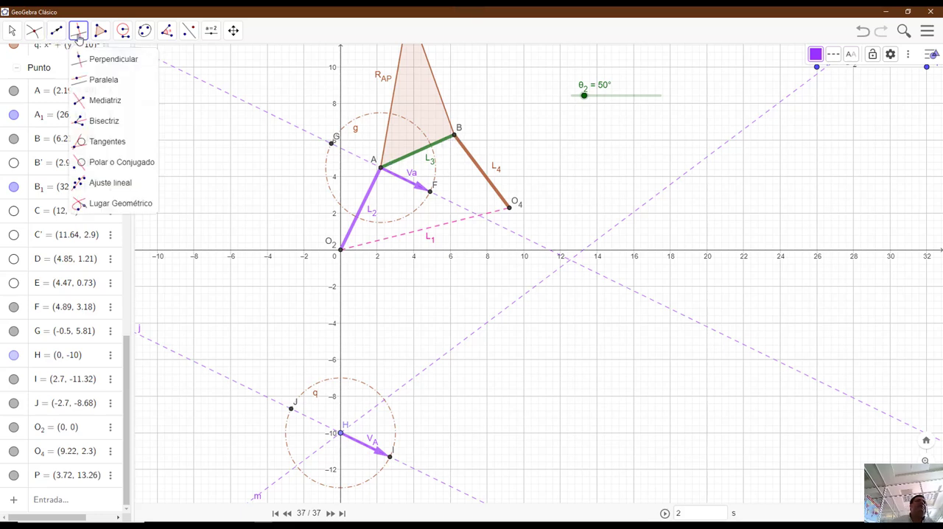
click(103, 100)
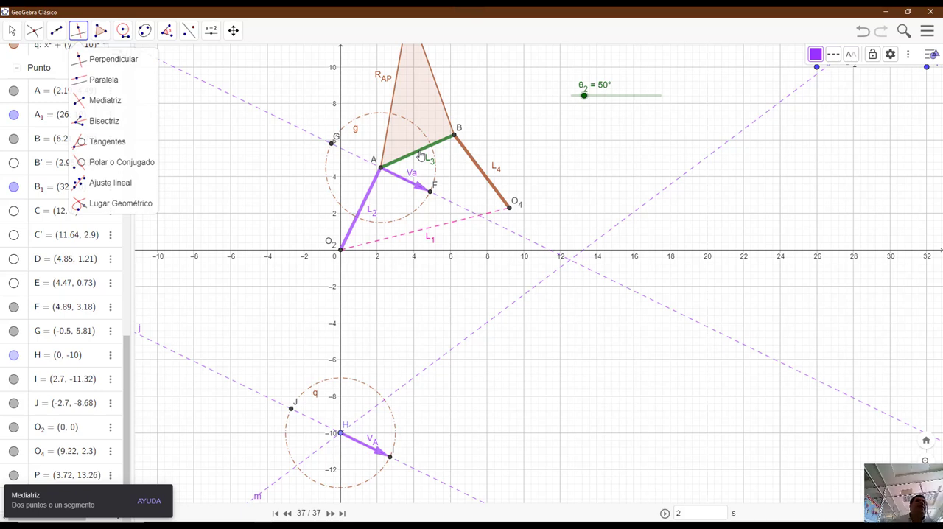
click(420, 155)
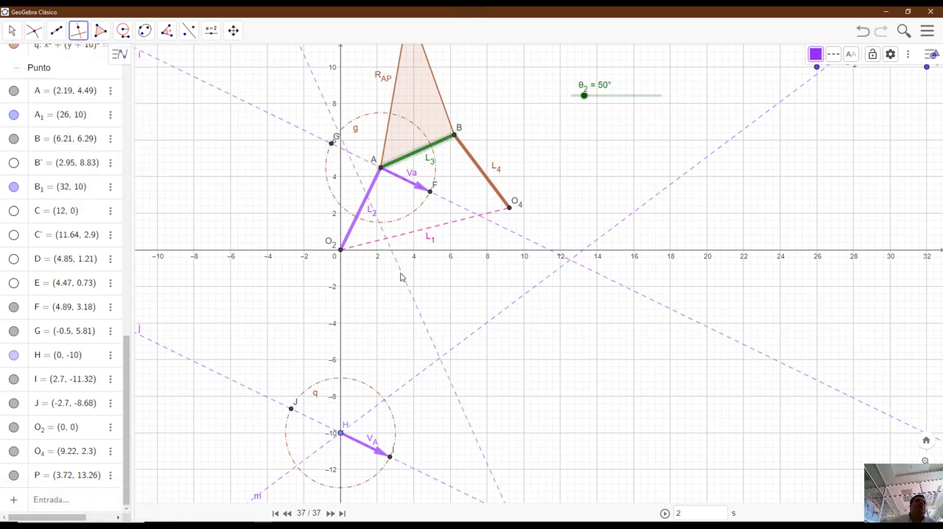
click(390, 459)
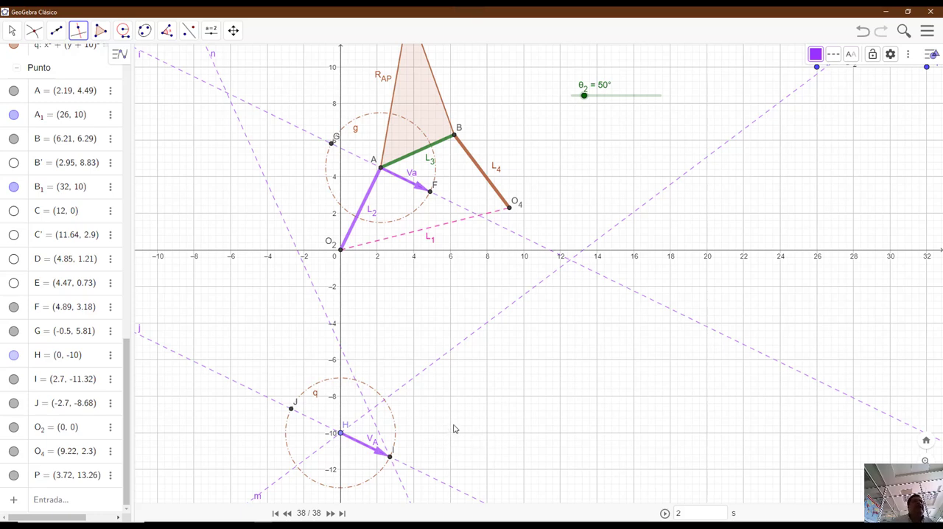
- Mark the intersection point of the perpendicular lines m and n inside circle q
click(35, 33)
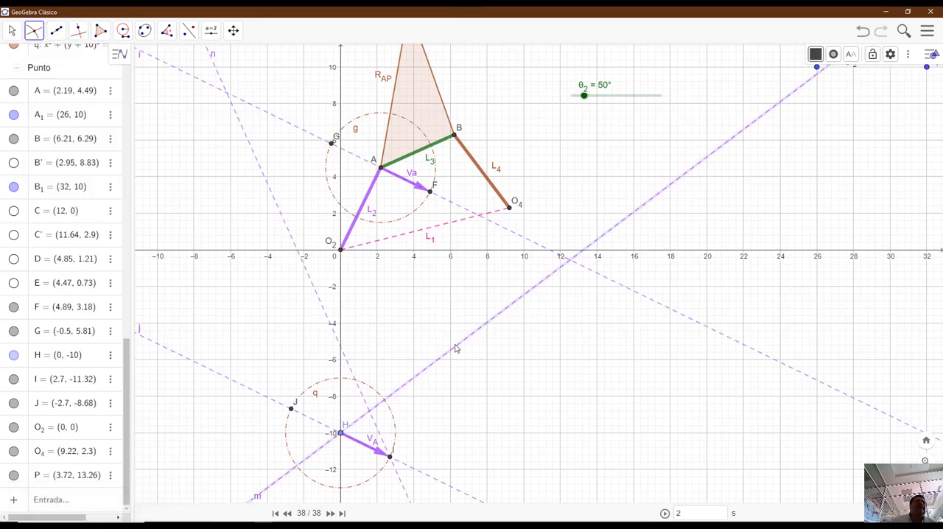
click(320, 306)
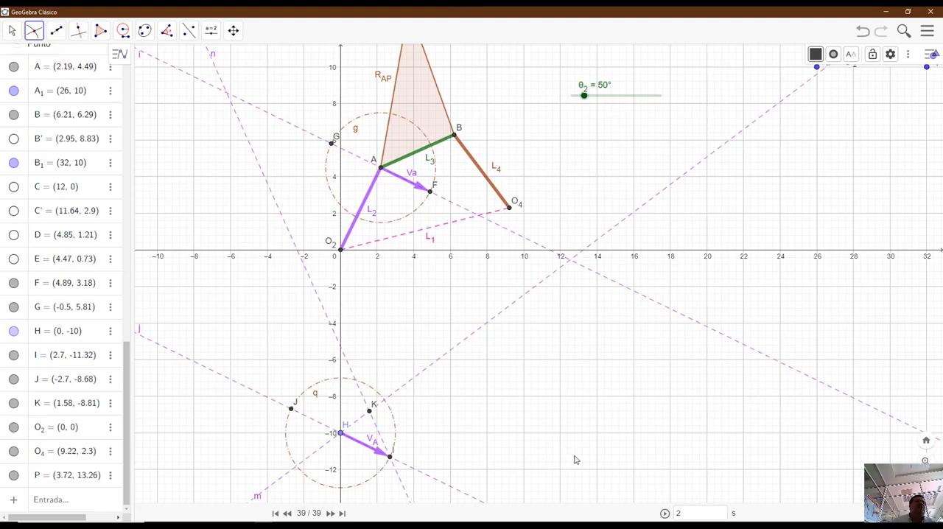
- Draw a vector from point H to intersection point K
scroll(391, 450, up, 6)
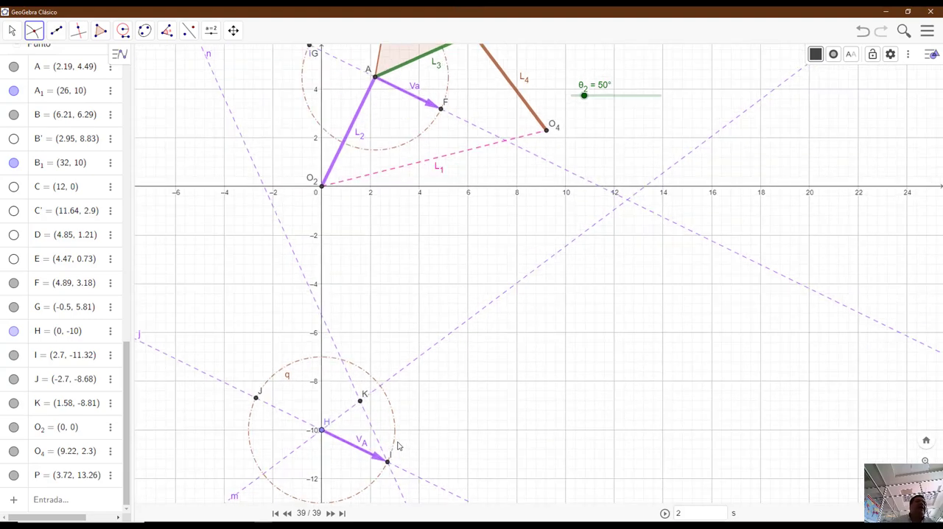
click(232, 32)
drag(492, 426, 561, 298)
scroll(526, 313, up, 2)
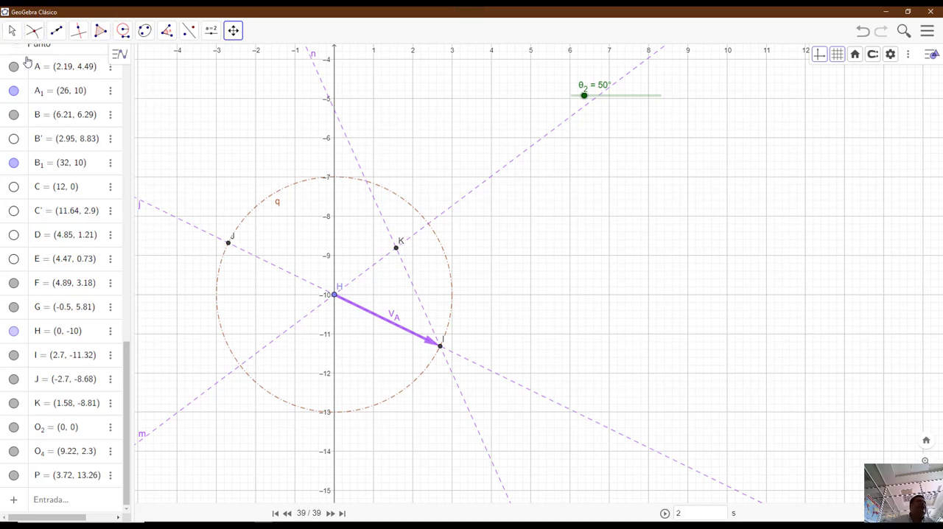
click(56, 32)
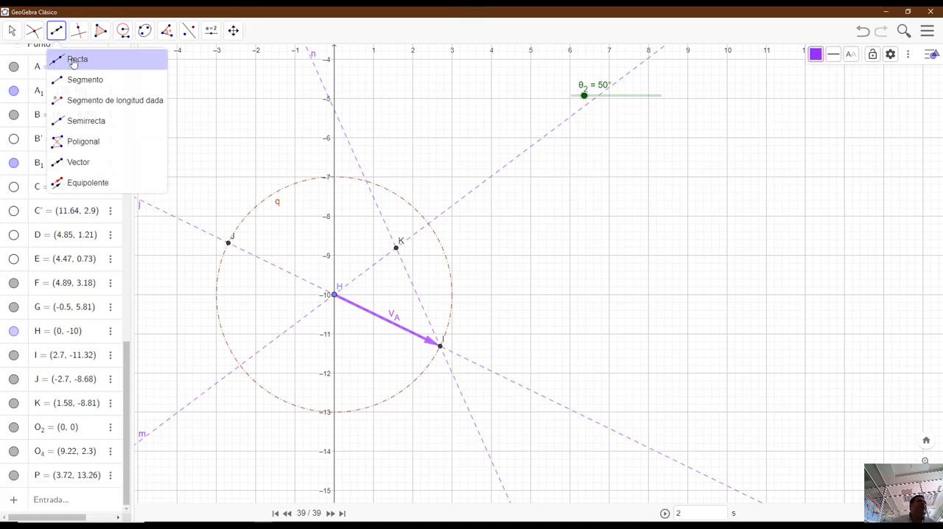
click(81, 163)
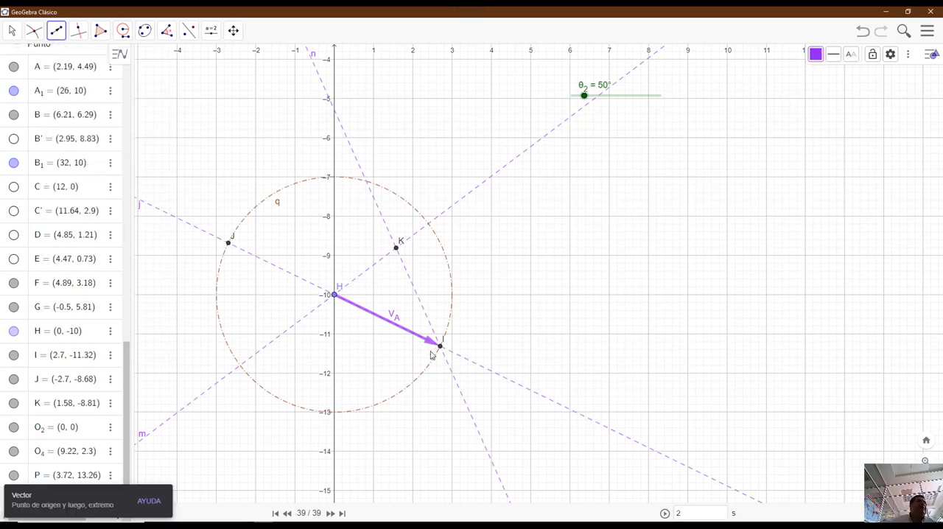
click(334, 296)
click(396, 249)
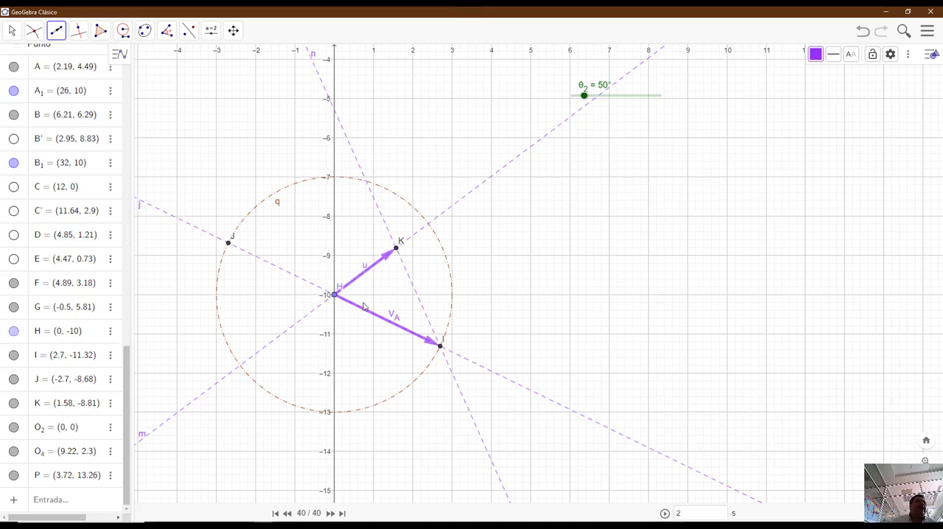
- Colour the vector from H to K brown and rename it V_B
click(816, 55)
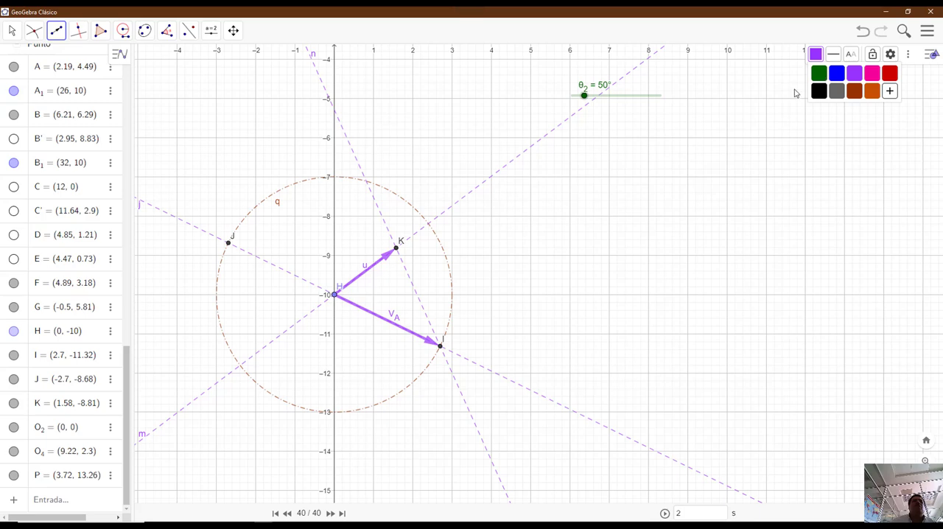
click(854, 91)
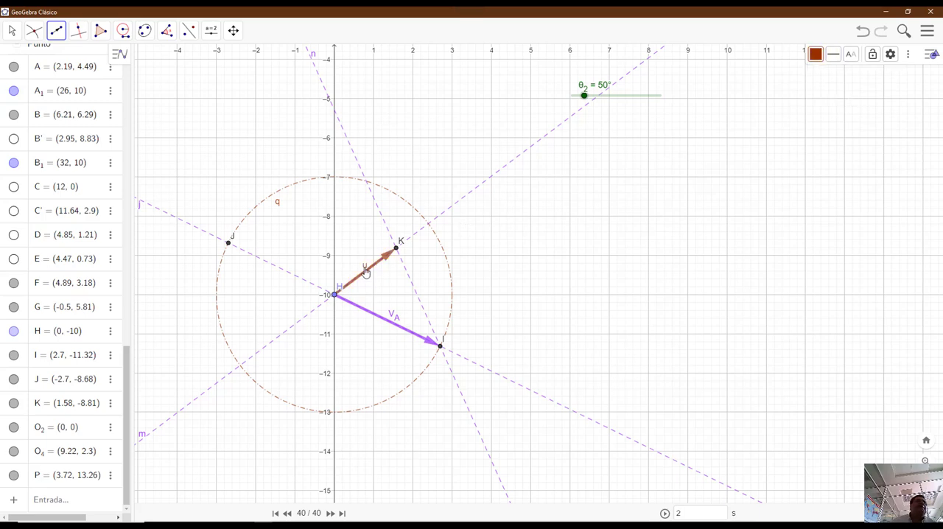
right_click(366, 271)
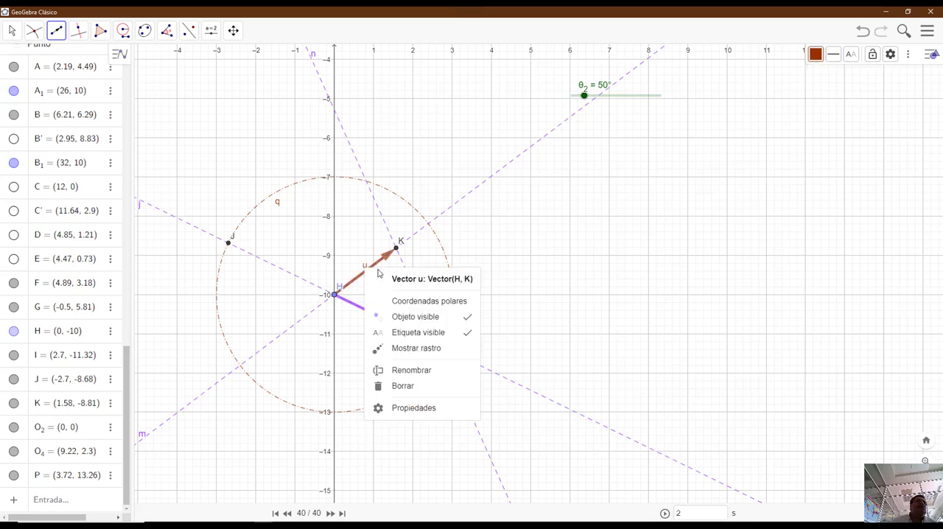
click(420, 369)
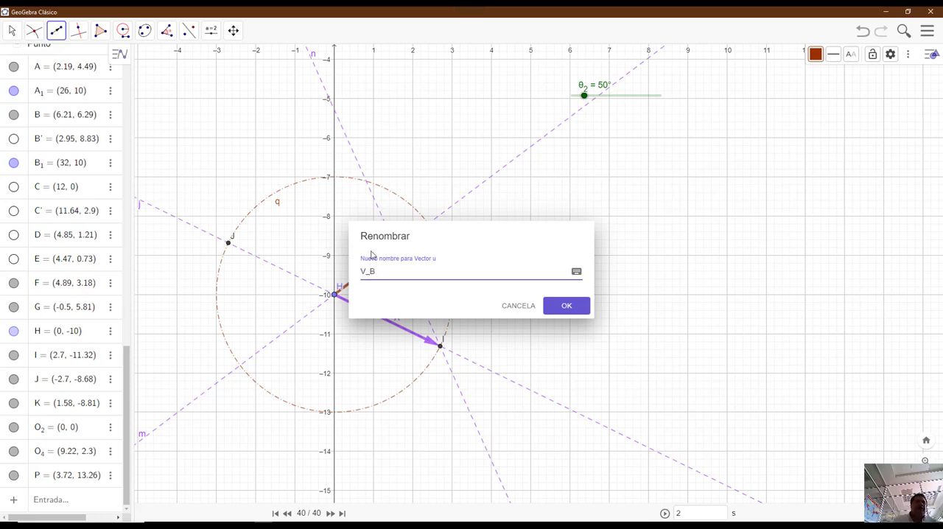
click(560, 305)
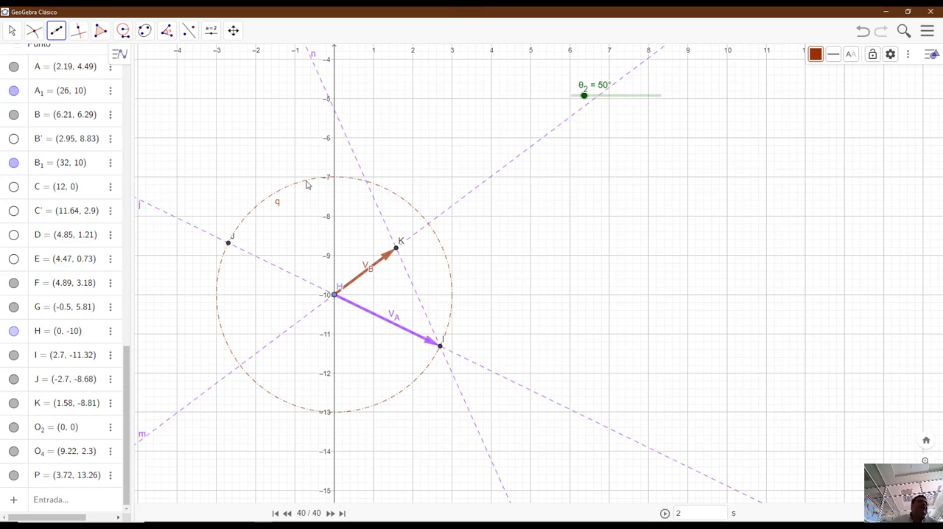
- Draw a vector from point I to point K and colour it dark green
click(440, 347)
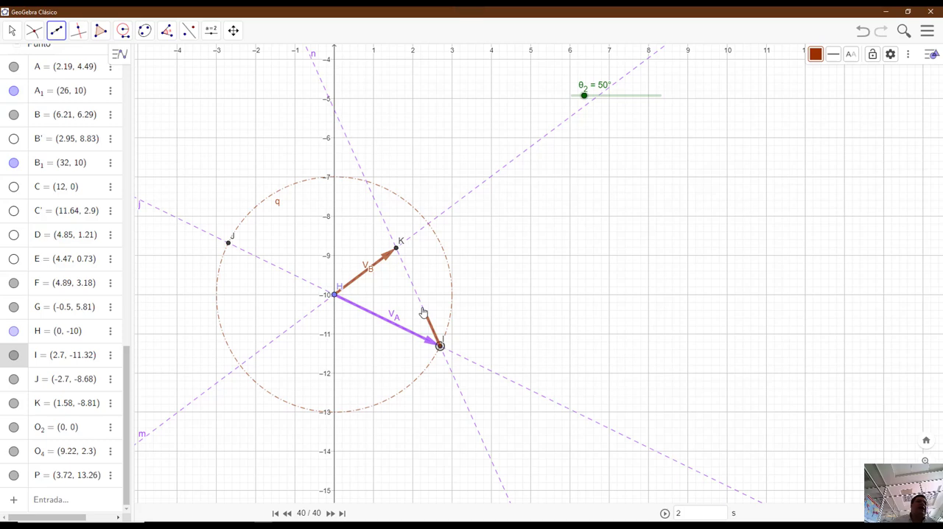
click(397, 249)
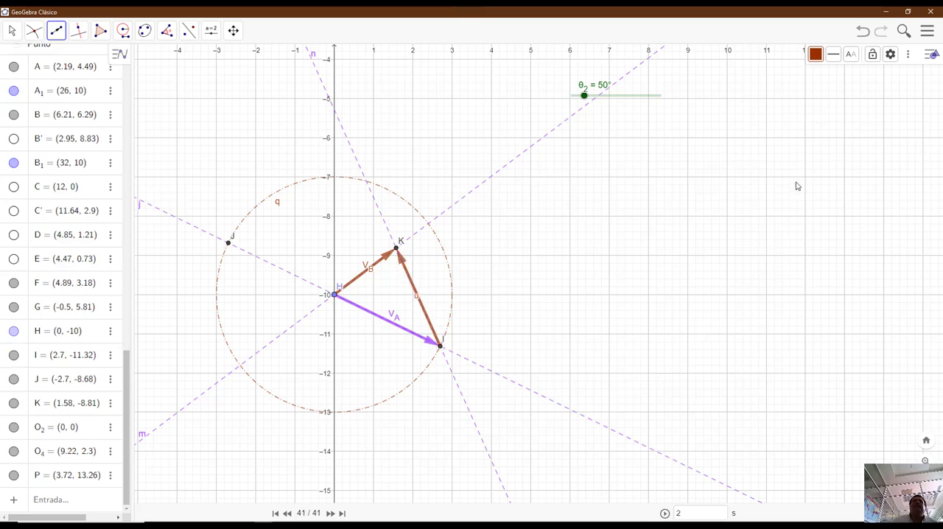
click(816, 54)
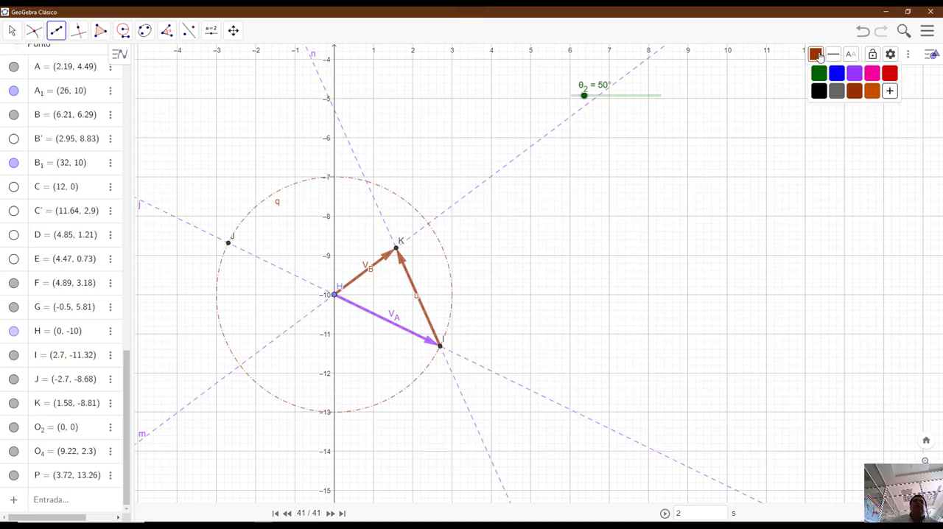
click(817, 74)
- Rename the green vector from I to K as V_B_A
right_click(416, 297)
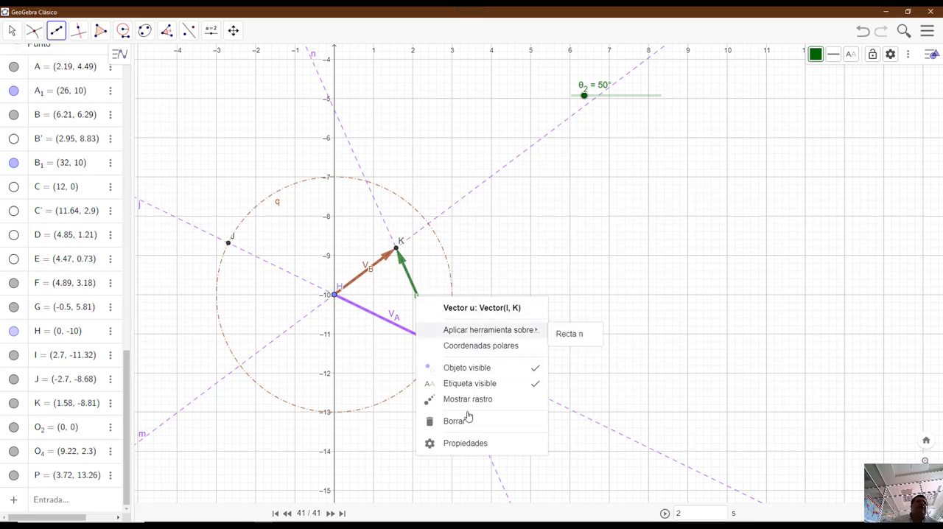
click(469, 444)
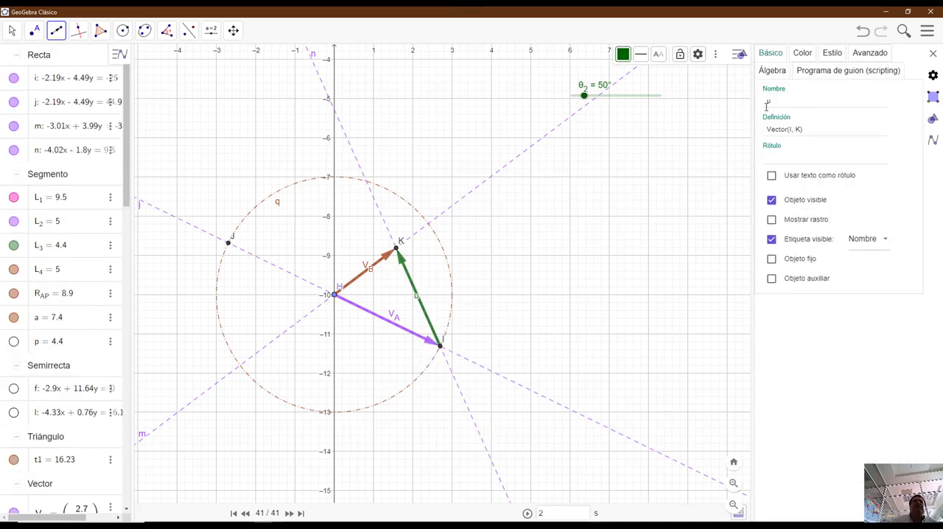
double_click(769, 101)
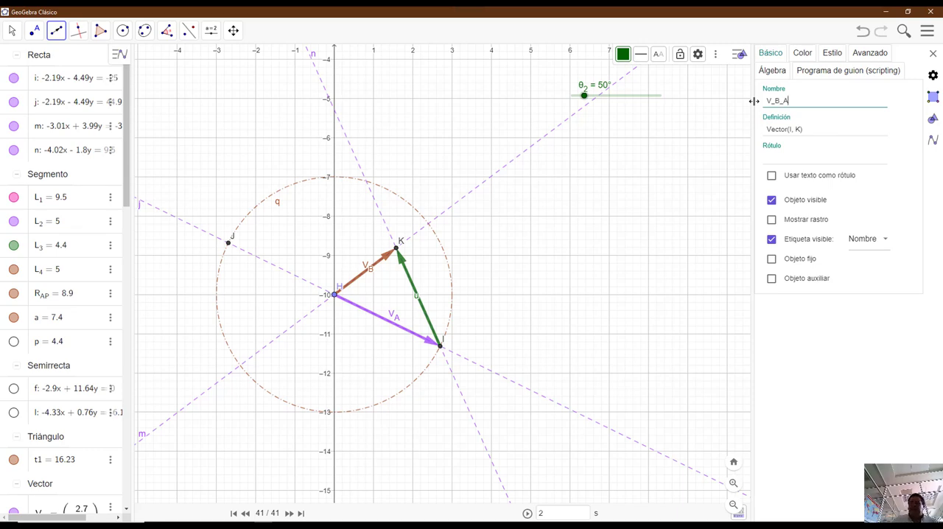
key(Return)
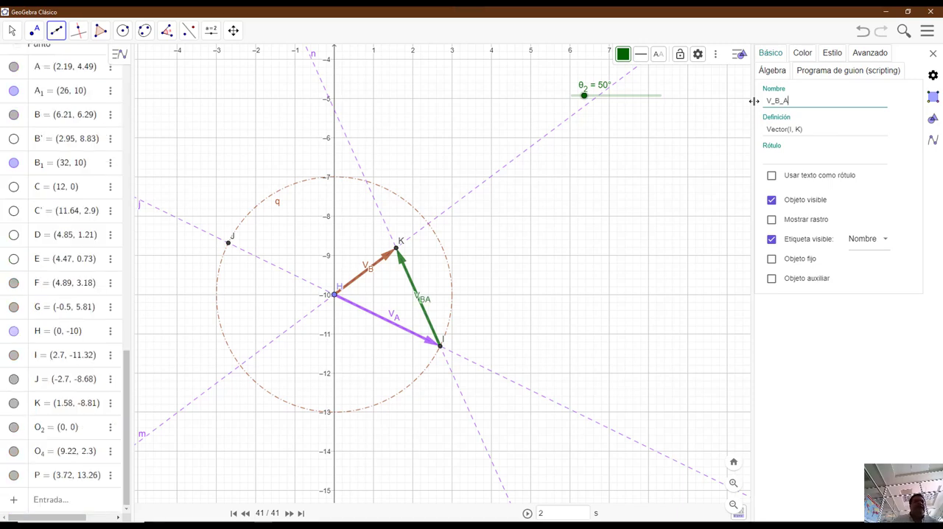
- Move the name labels of the green vector V_BA and the brown vector V_B clear of their arrows
click(15, 35)
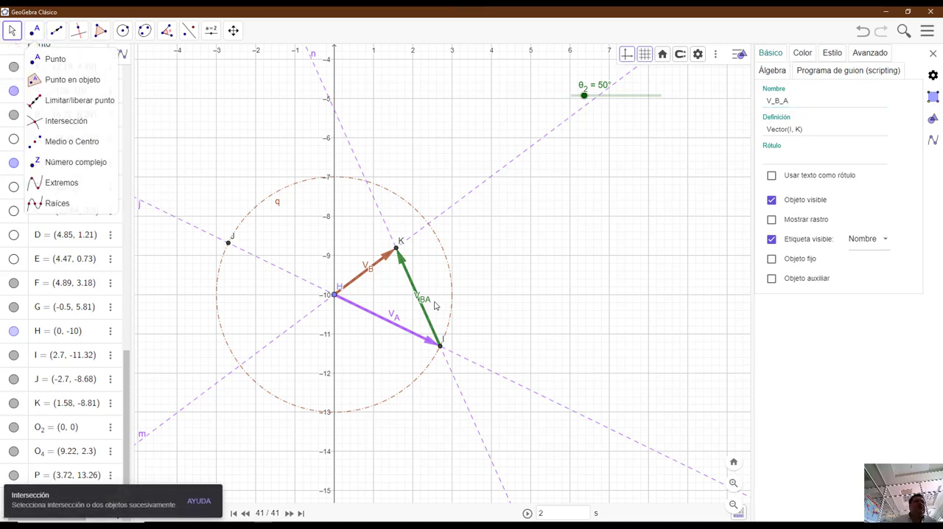
key(Escape)
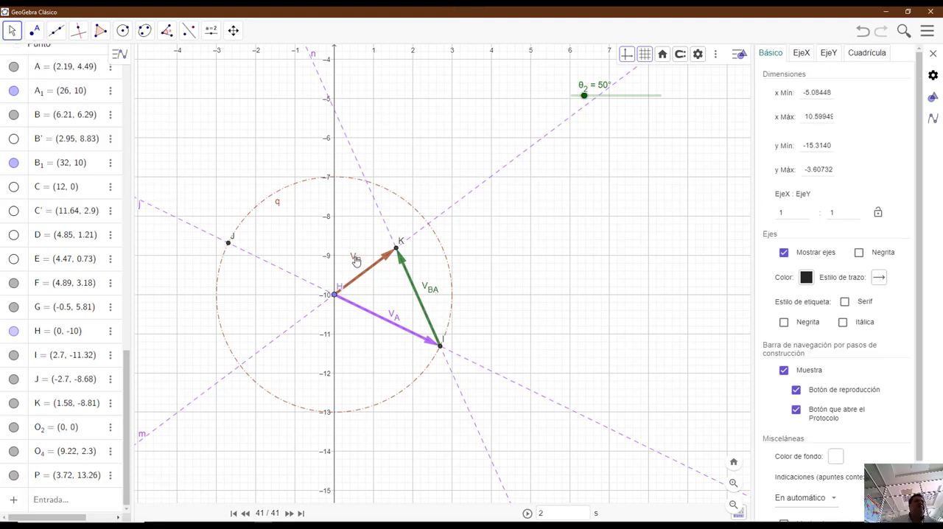
- Add a distance measurement from point H to point I and place its text just below the vector V_A
scroll(400, 363, up, 6)
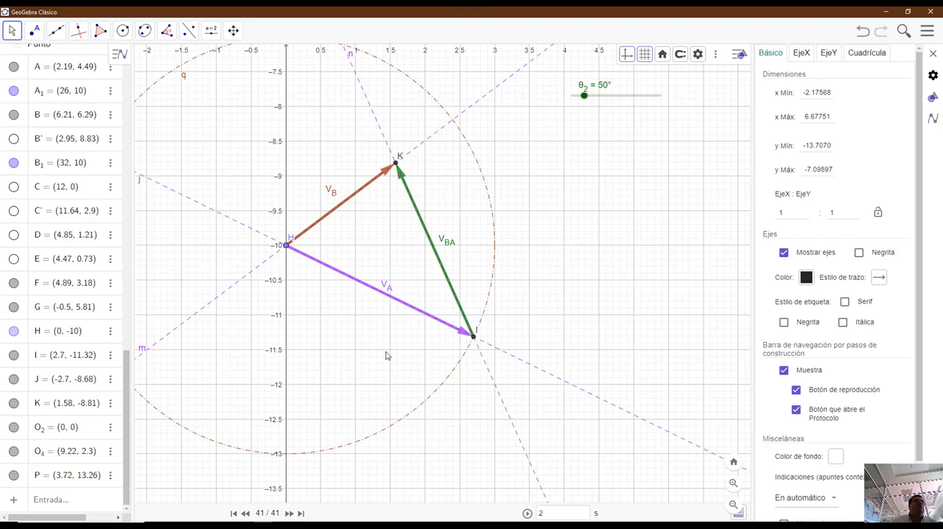
drag(385, 356, 372, 418)
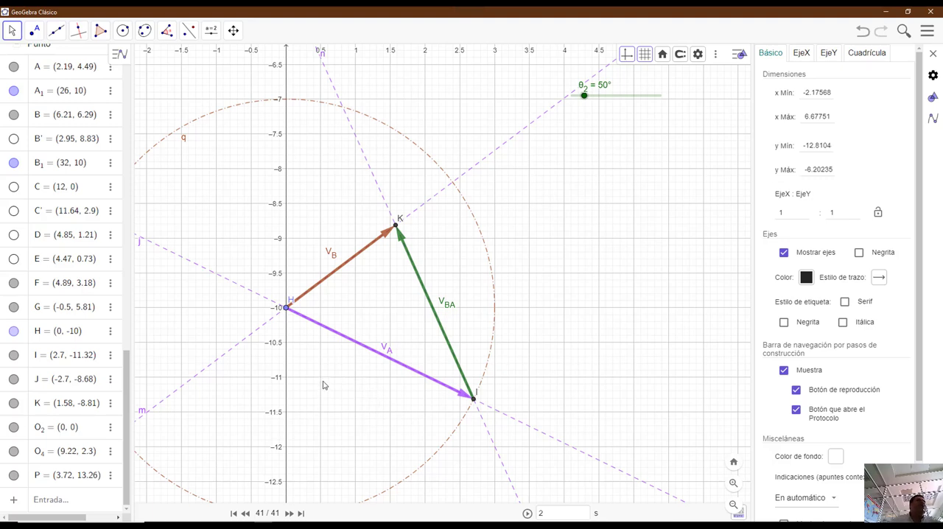
click(190, 33)
mouse_move(168, 31)
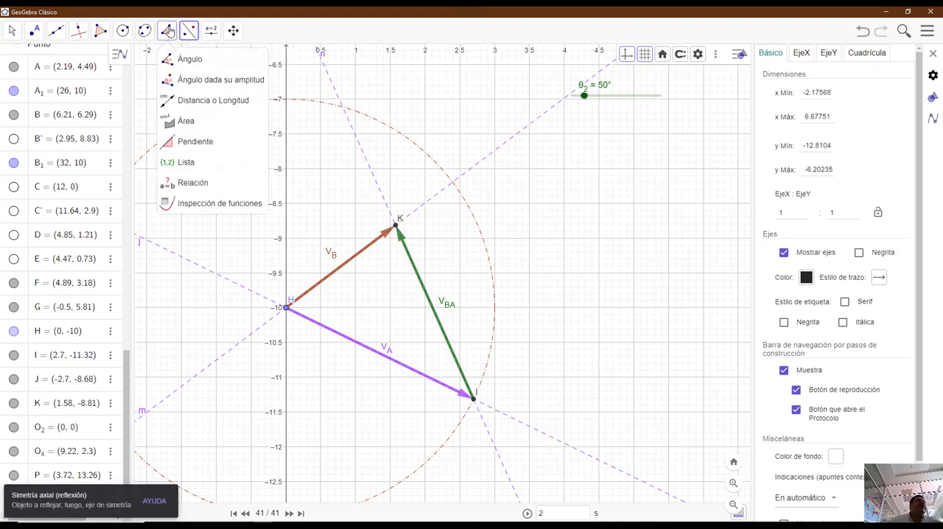
click(200, 106)
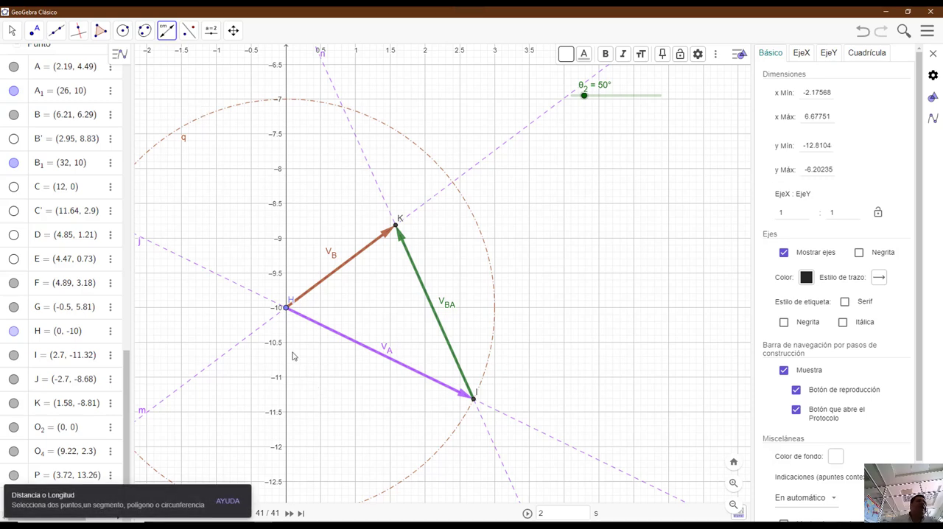
click(287, 309)
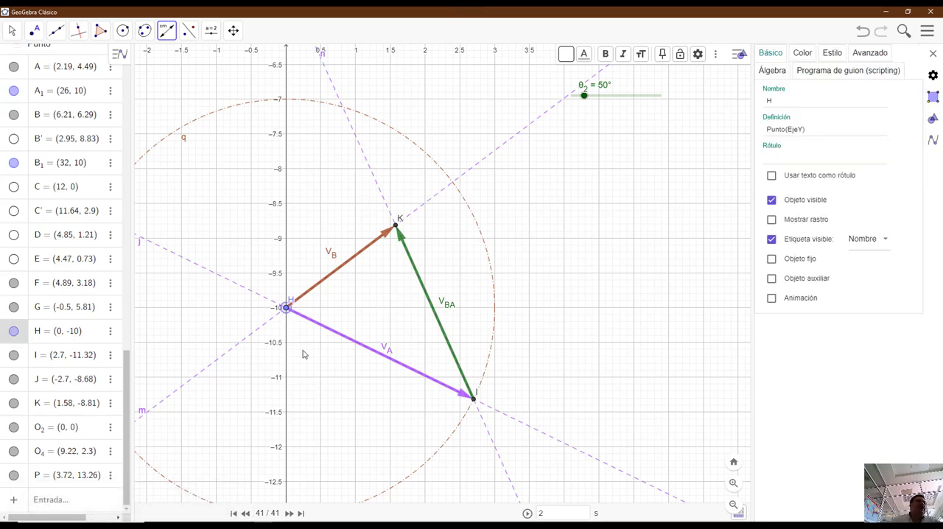
click(474, 404)
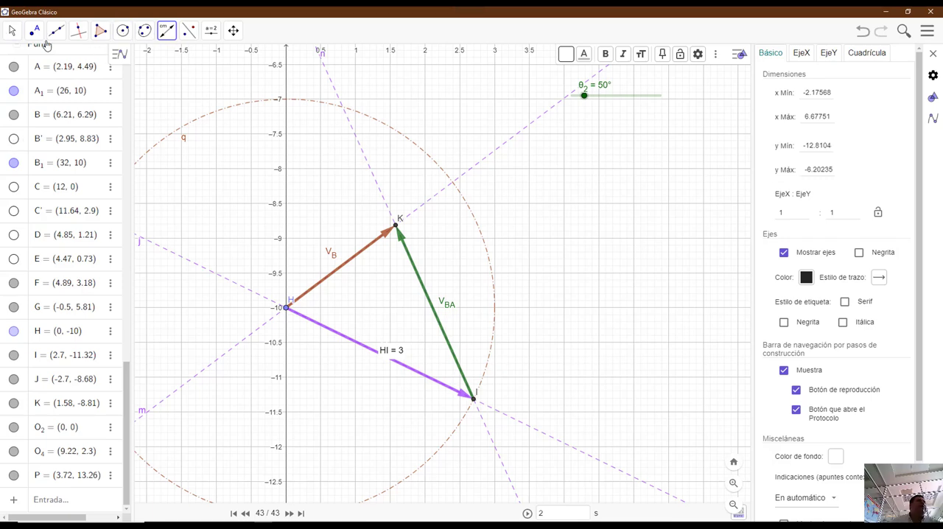
click(12, 31)
drag(402, 354, 381, 389)
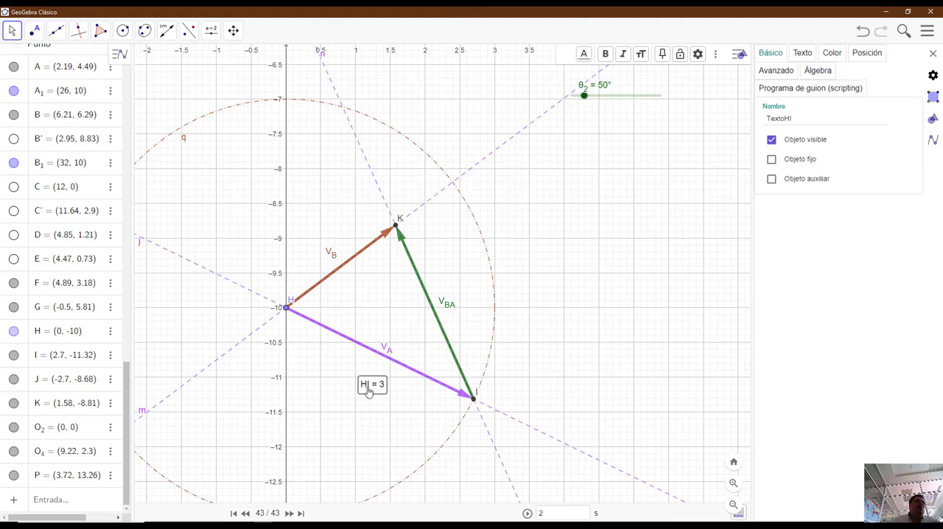
- Add a distance measurement from point H to point K and move its text just below the vector V_B
click(166, 33)
click(285, 311)
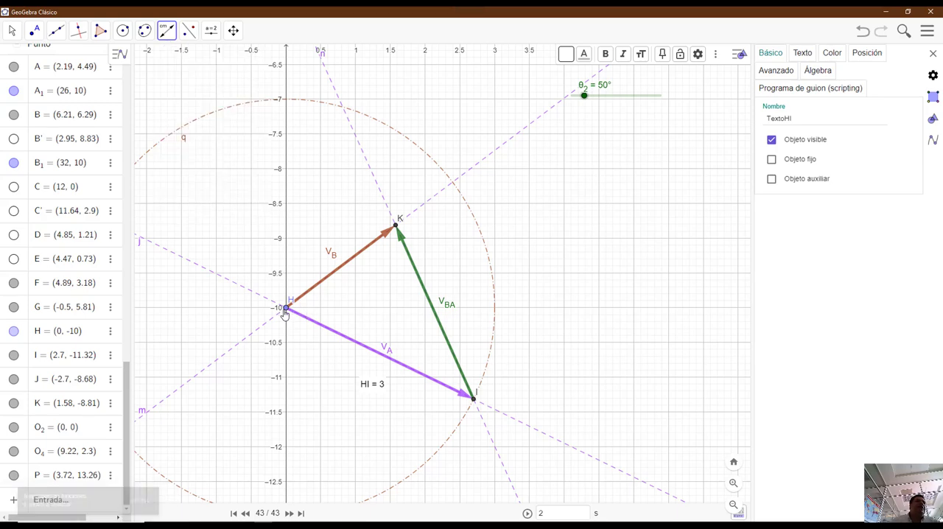
click(395, 225)
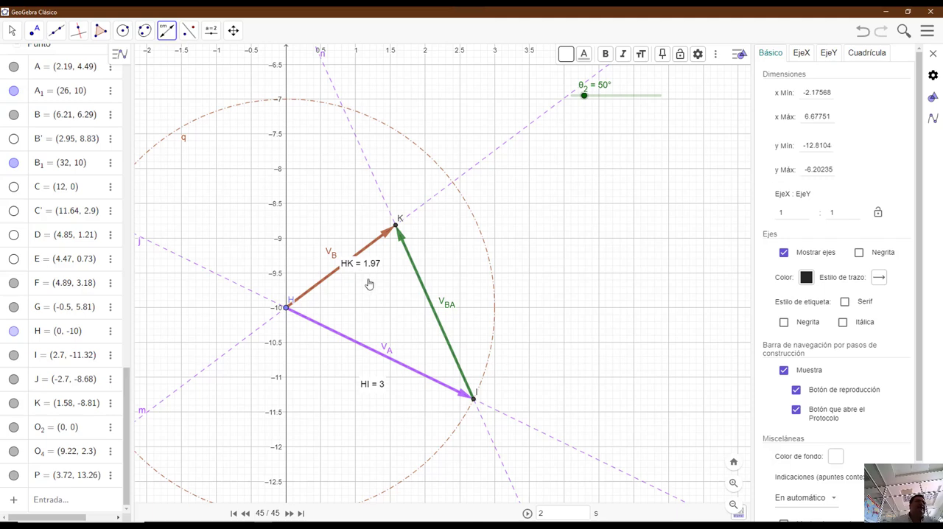
key(Escape)
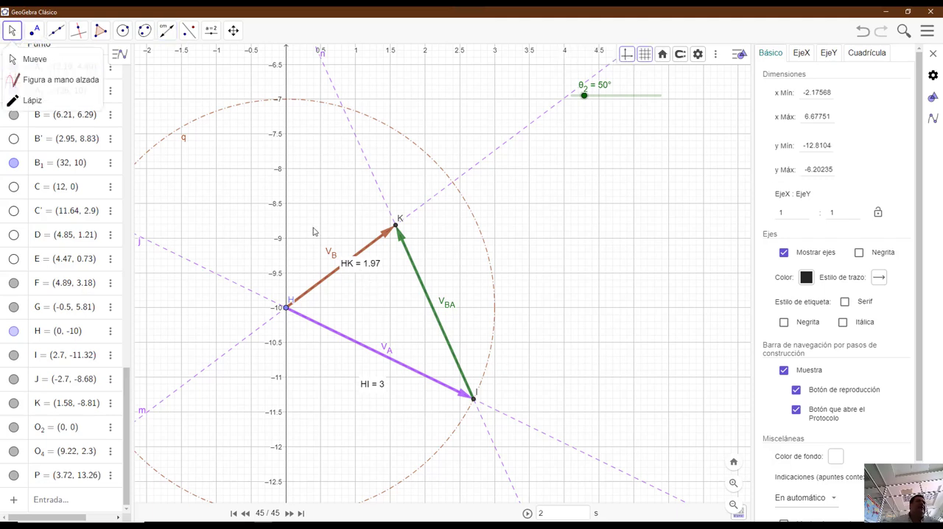
drag(358, 263, 363, 278)
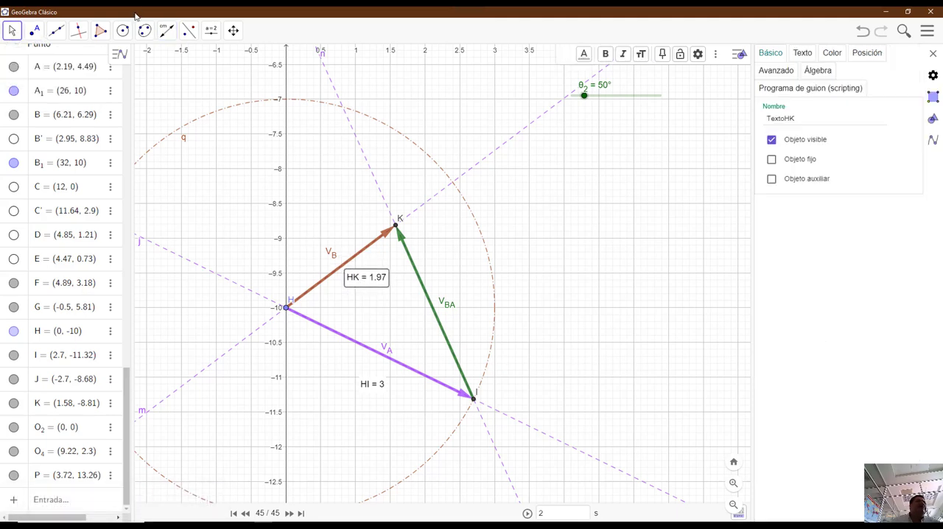
- Add a distance measurement from point I to point K and move its text above the V_BA name label
click(167, 30)
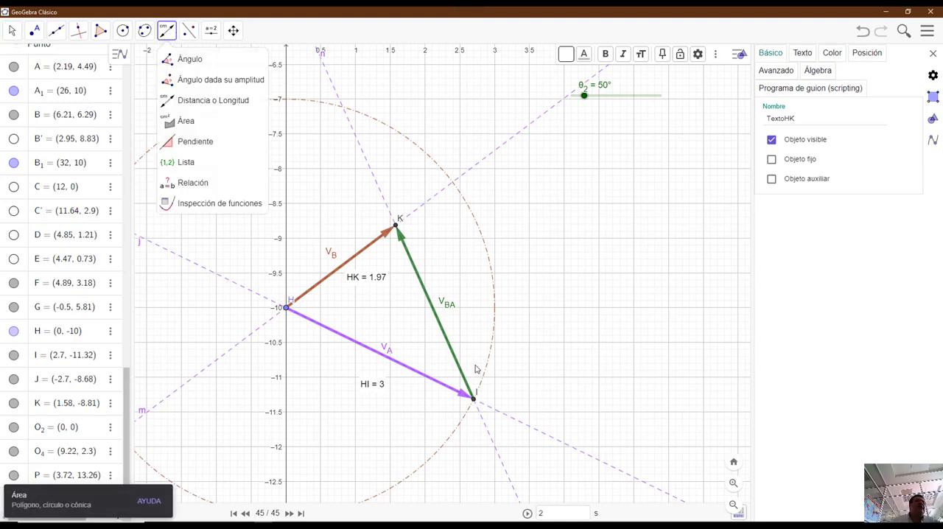
click(473, 402)
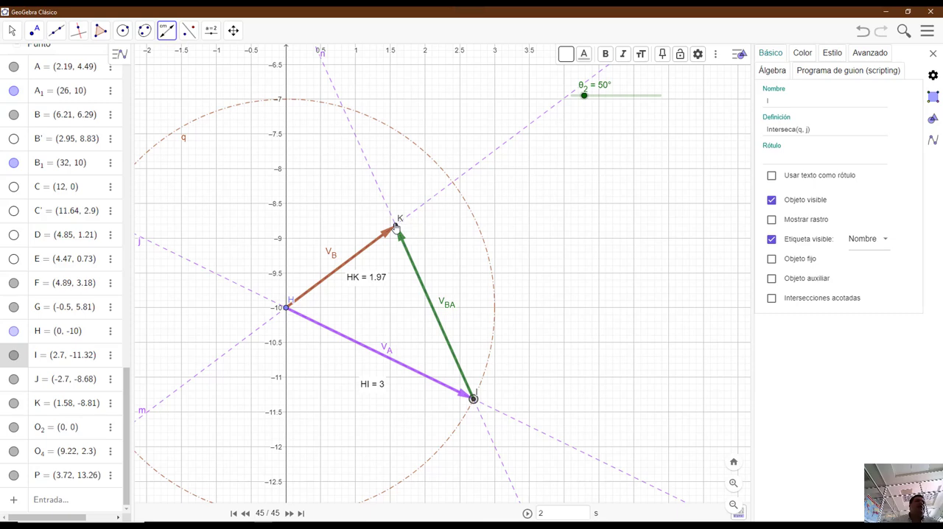
click(396, 225)
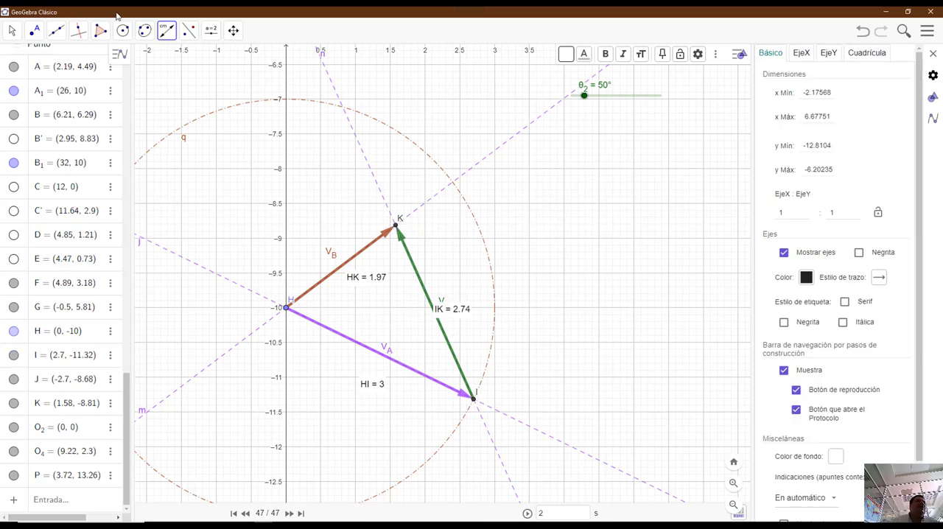
click(11, 30)
drag(457, 313, 452, 280)
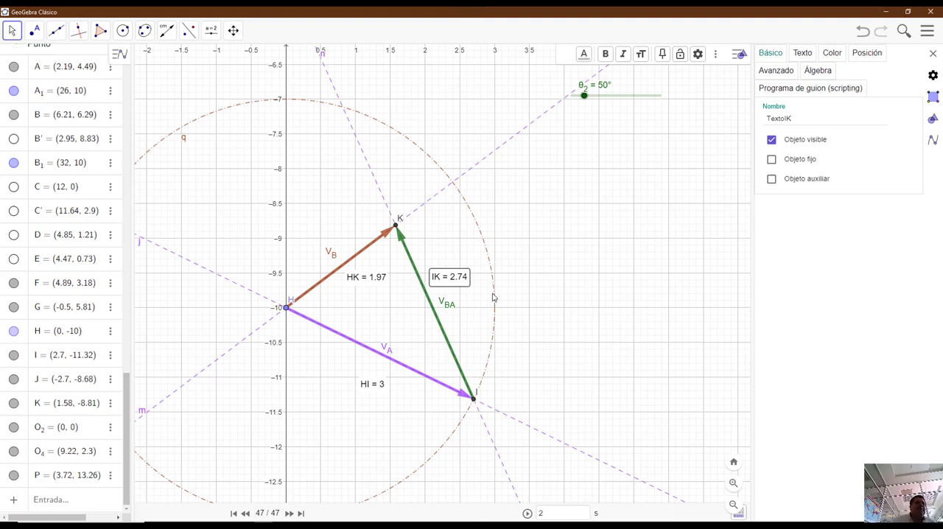
scroll(489, 303, up, 2)
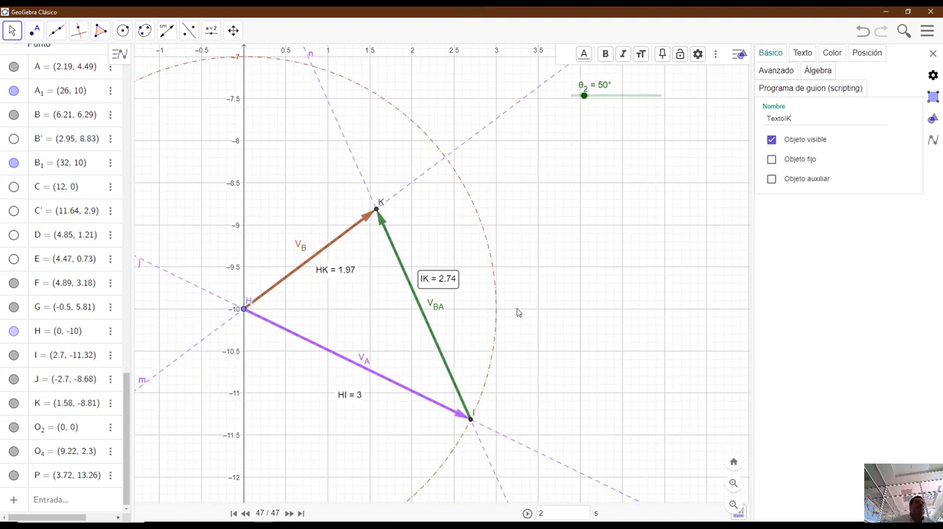
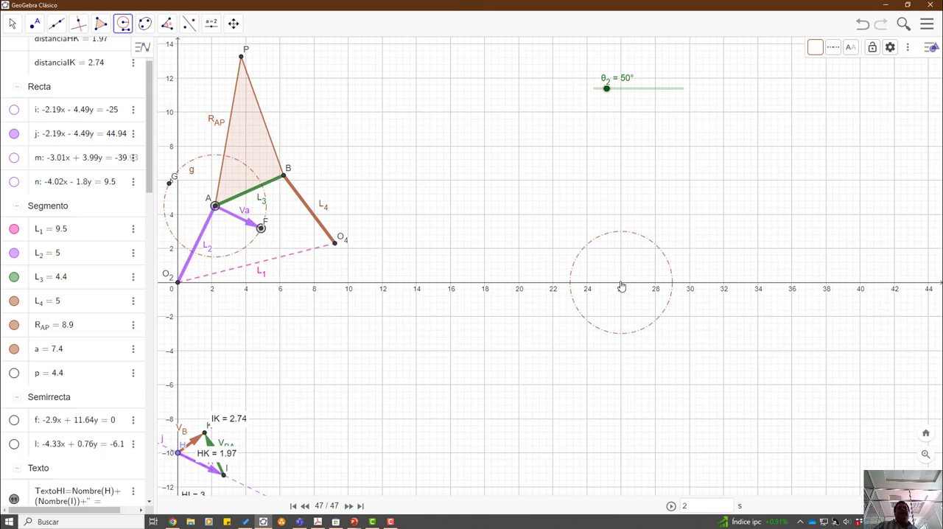
- Centre the compass circle of radius AF at (26, 0) and draw a line perpendicular to L₂ through its centre
click(622, 288)
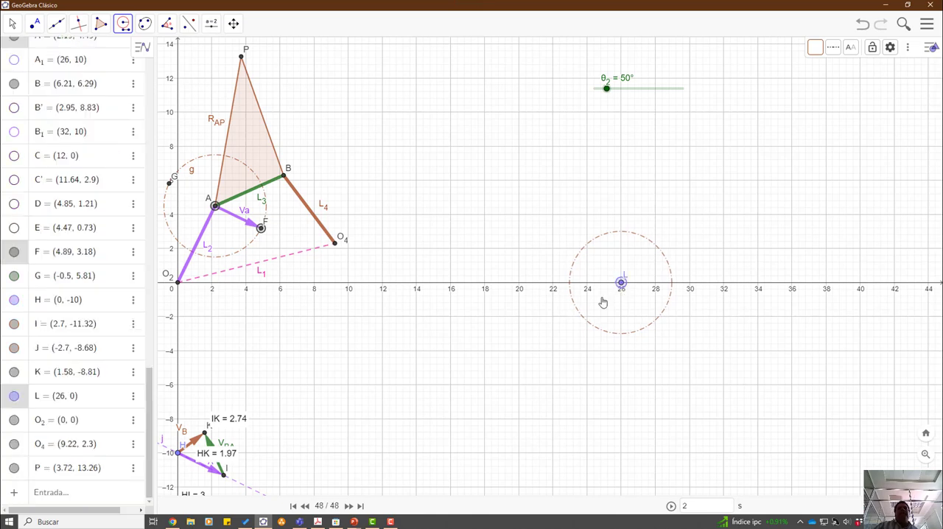
click(79, 29)
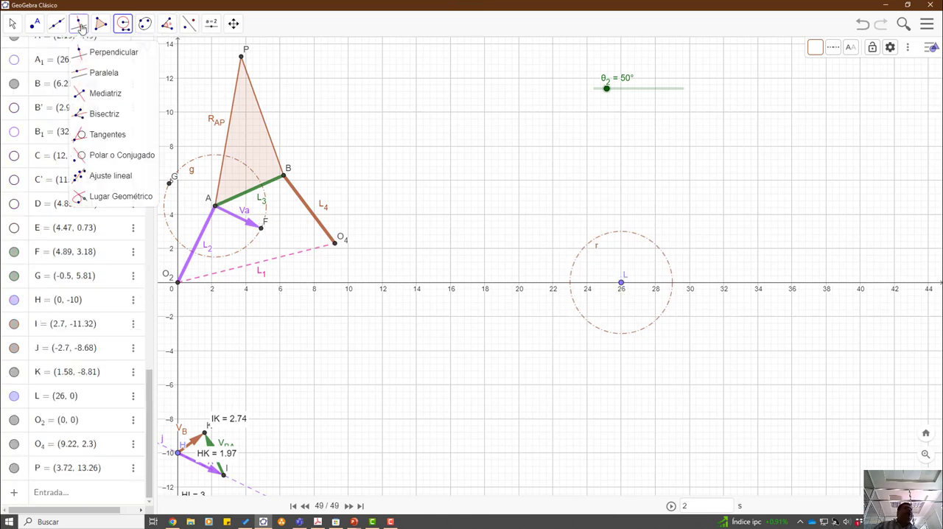
click(92, 48)
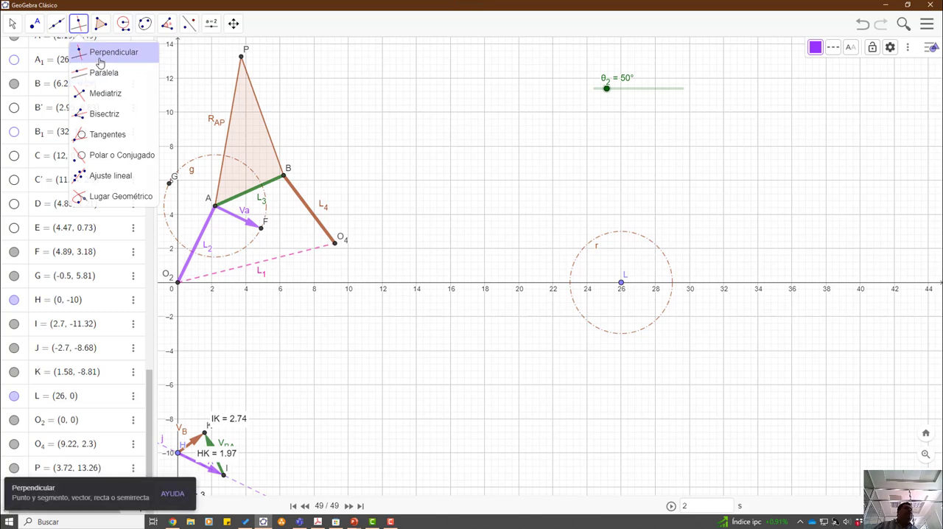
click(205, 225)
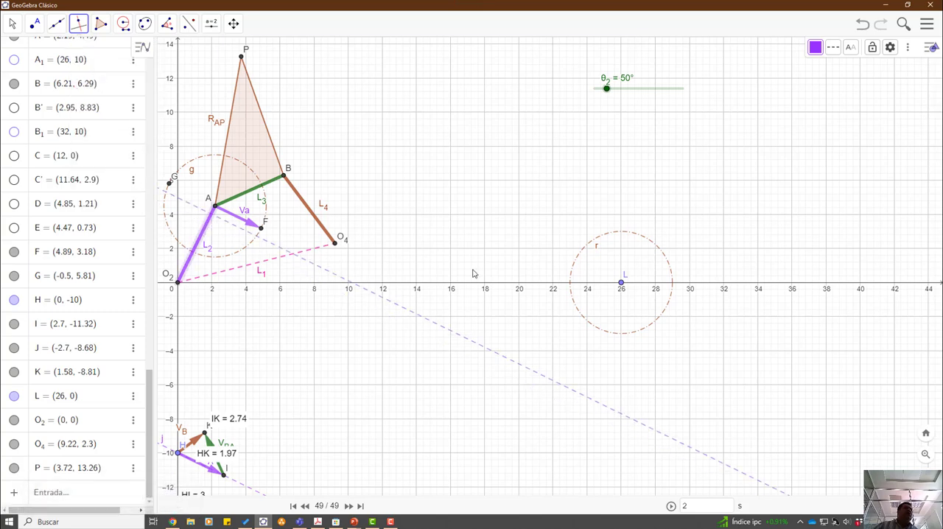
click(622, 285)
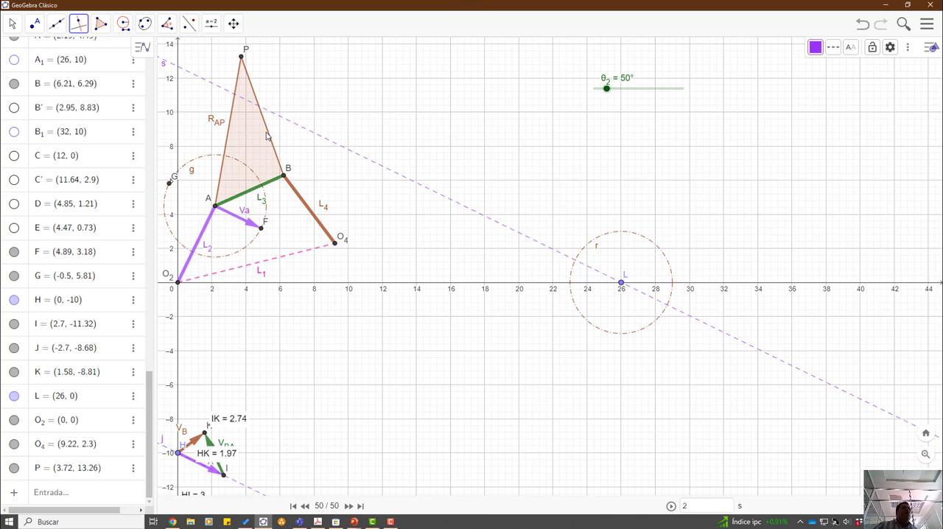
- Mark the intersections of the circle around L with the line through L perpendicular to L₂
click(35, 22)
click(43, 114)
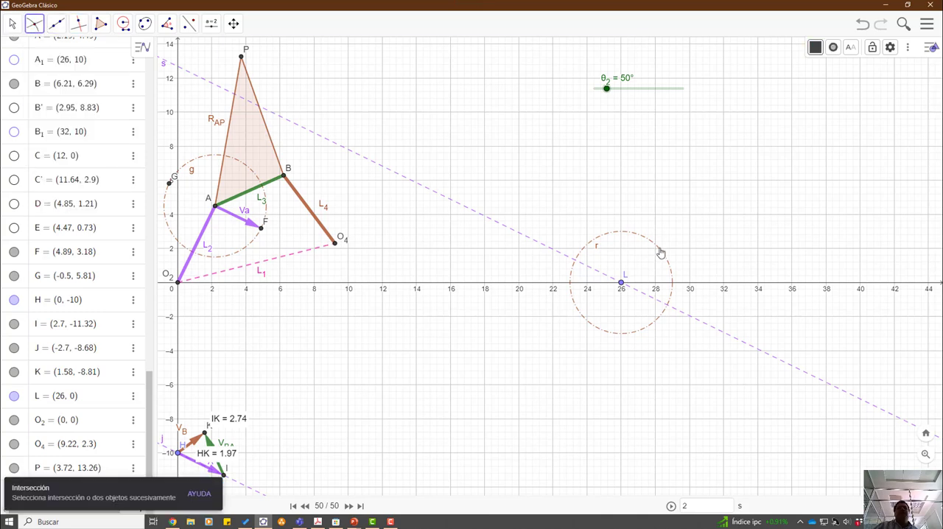
click(661, 253)
click(688, 317)
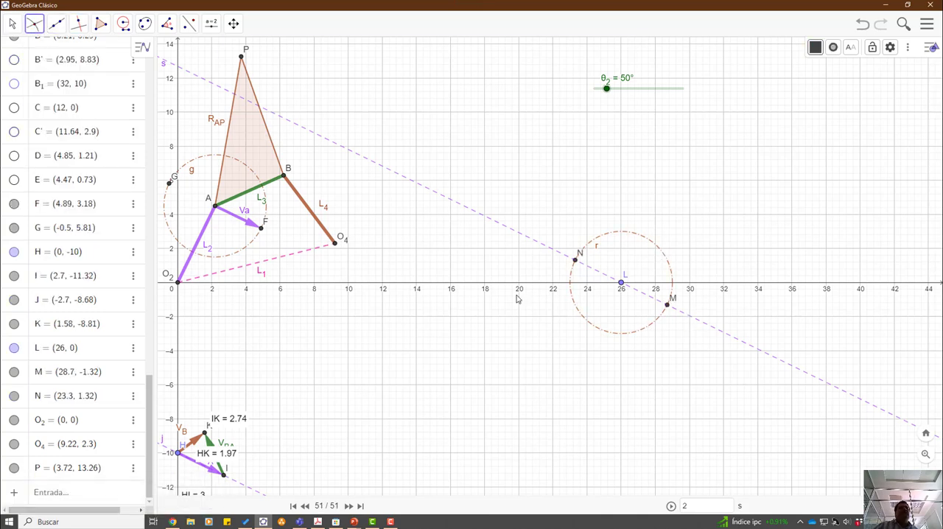
- Draw a vector from point L to point M
click(37, 27)
mouse_move(57, 24)
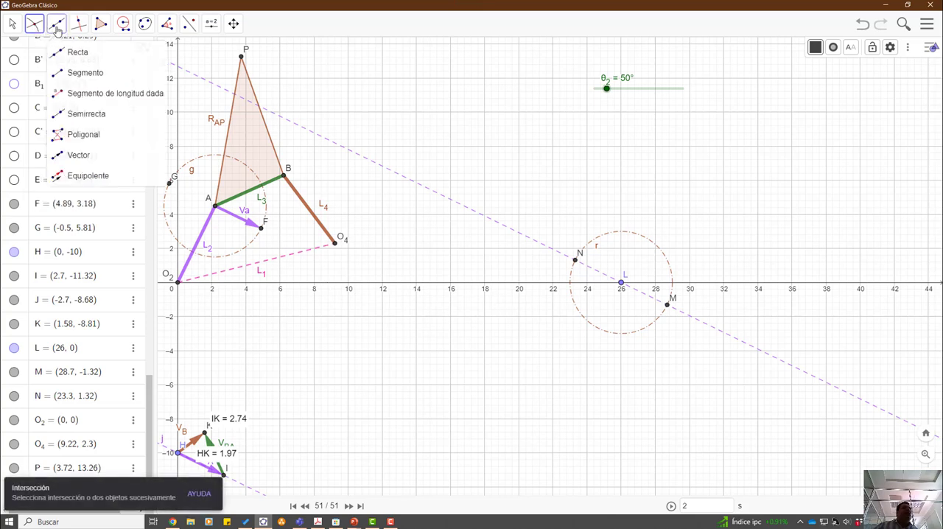
click(79, 164)
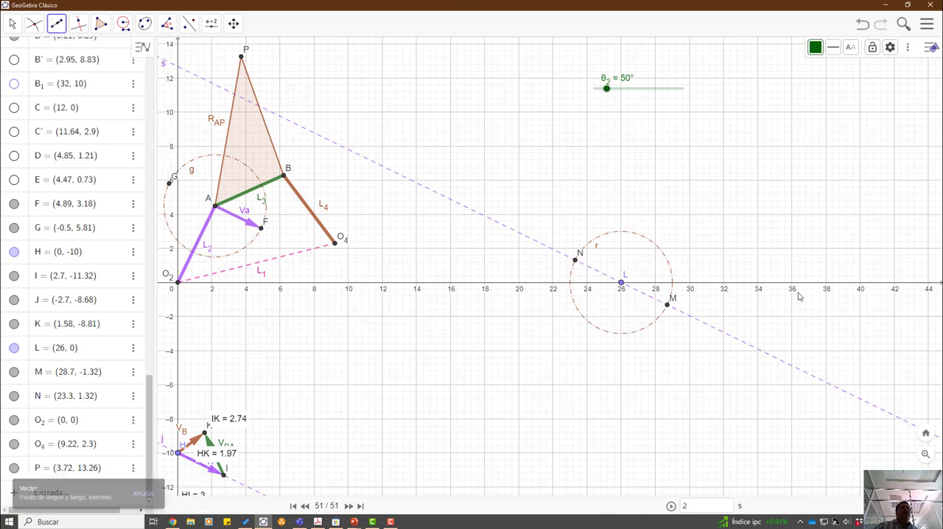
click(621, 285)
click(667, 308)
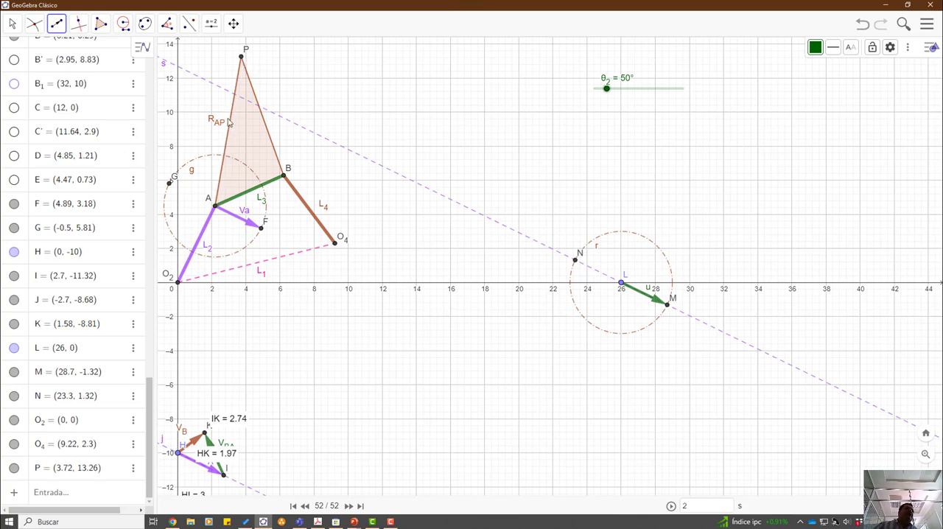
- Draw a line perpendicular to segment R_AP through point M
click(79, 25)
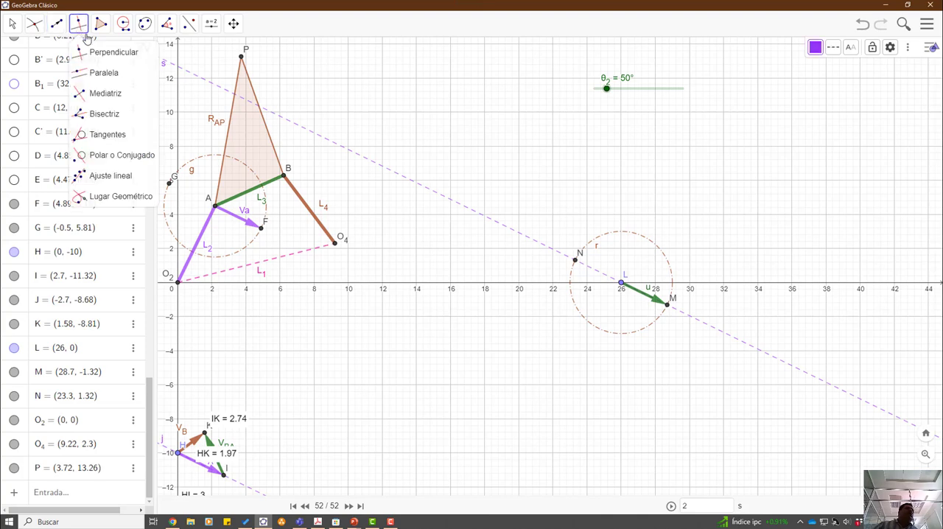
click(103, 72)
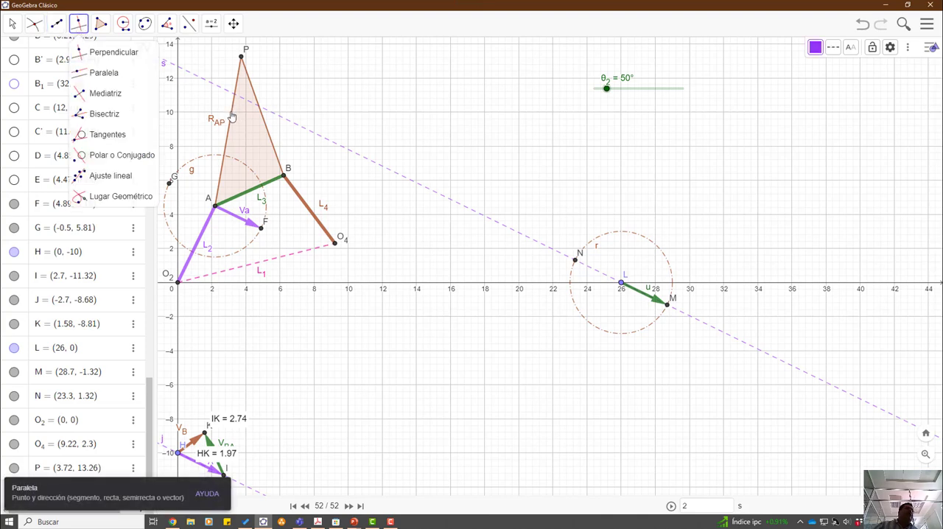
click(231, 117)
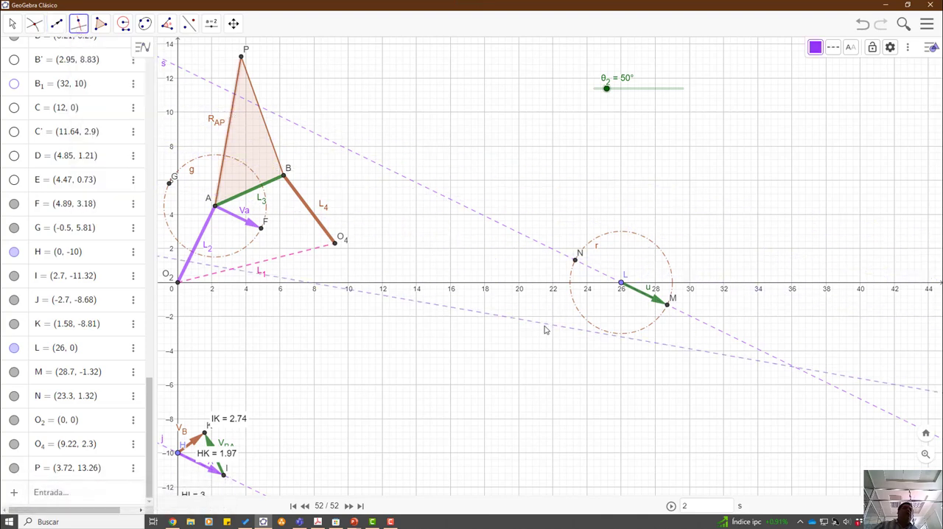
click(668, 309)
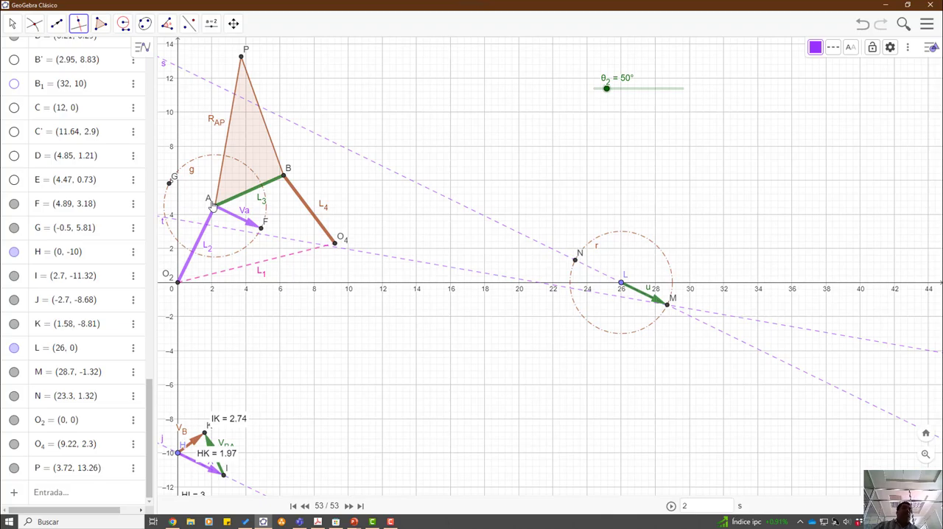
- Check the scaled V_PA length on the PowerPoint slide and return to GeoGebra
key(alt+Tab)
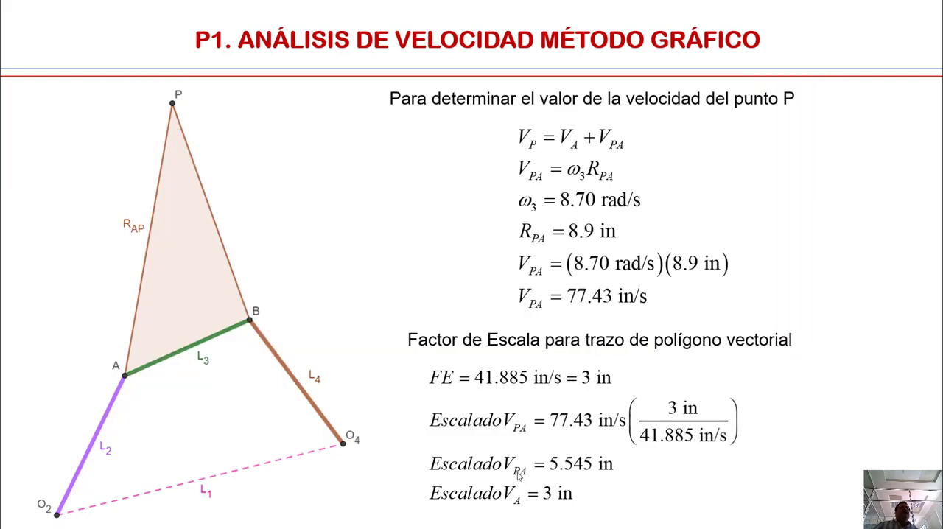
key(alt+Tab)
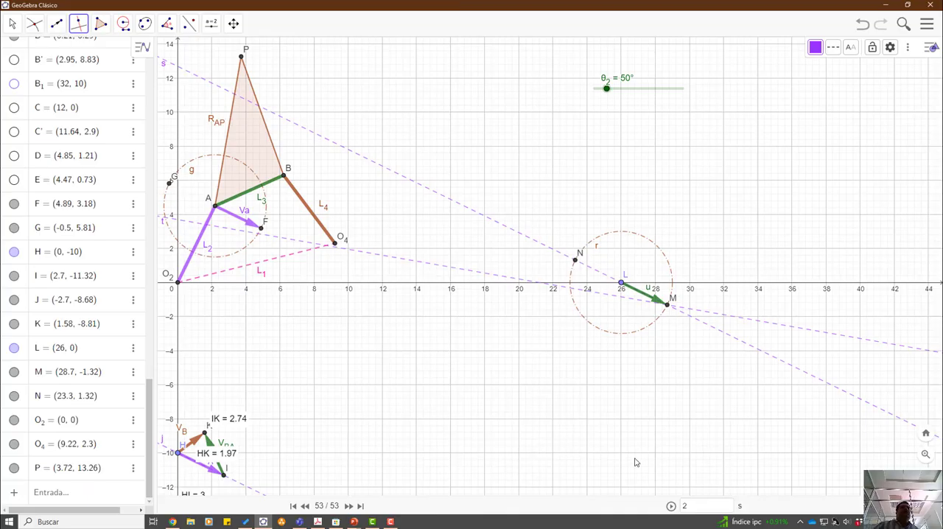
click(123, 27)
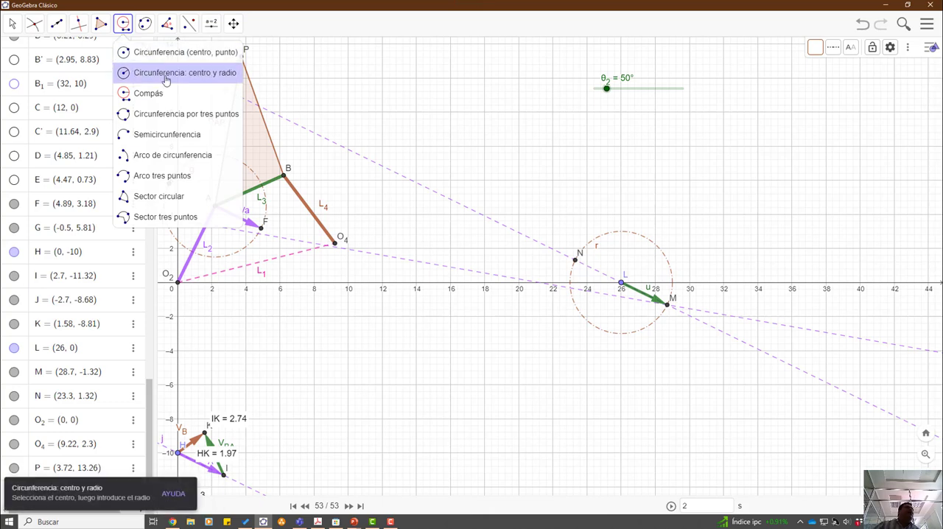
click(667, 305)
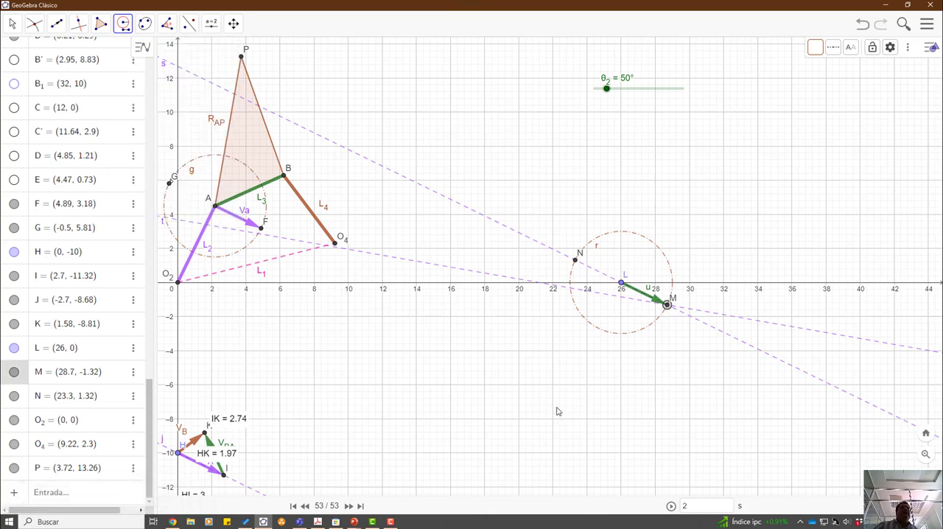
key(Escape)
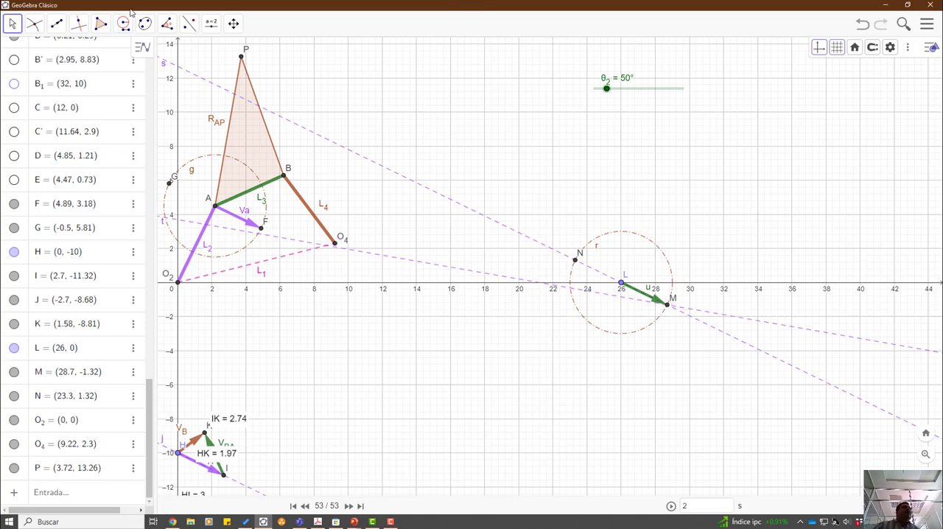
- Draw a circle centred at M with radius 5.545, the scaled V_PA length given on the PowerPoint slide
click(121, 28)
click(171, 77)
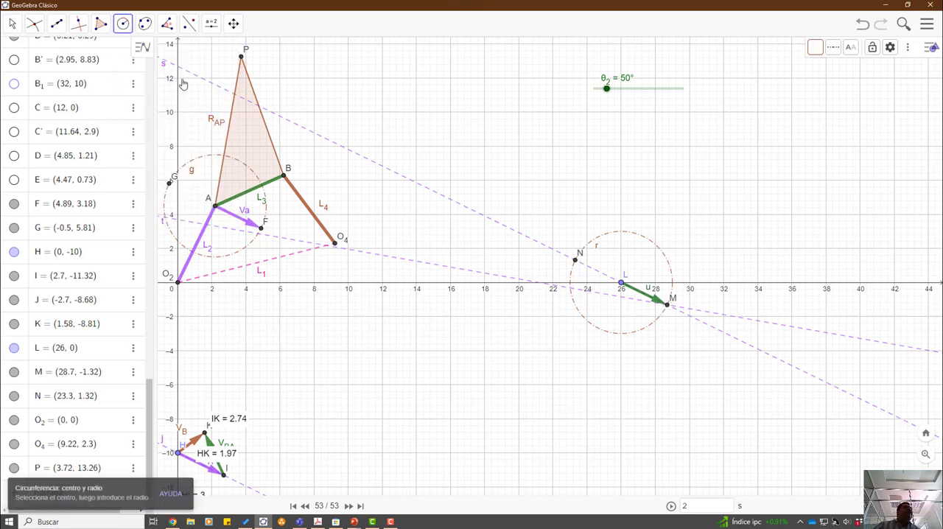
click(667, 305)
key(alt+Tab)
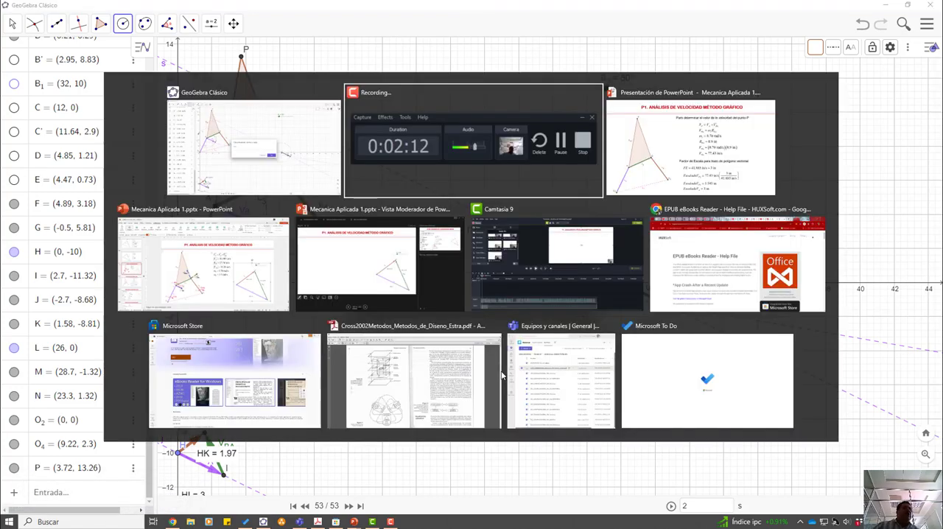
key(alt+Tab)
key(Tab)
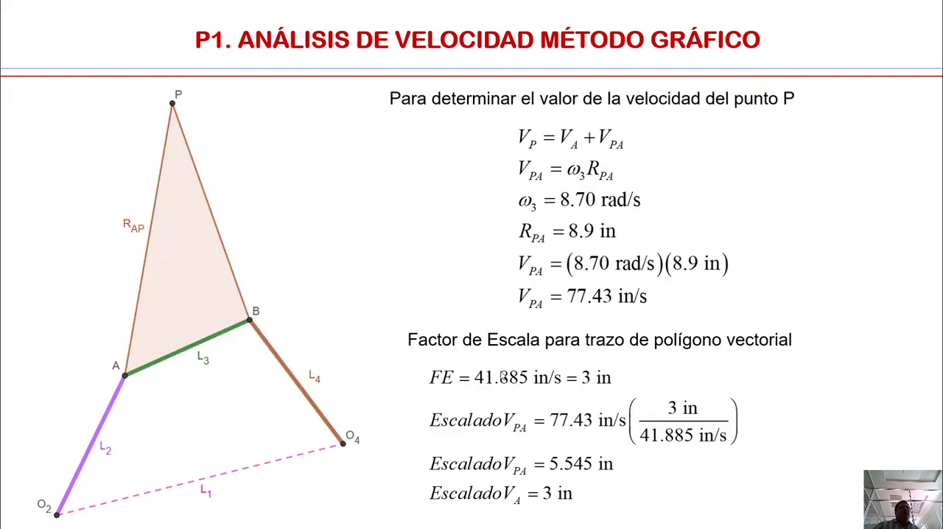
key(alt+Tab)
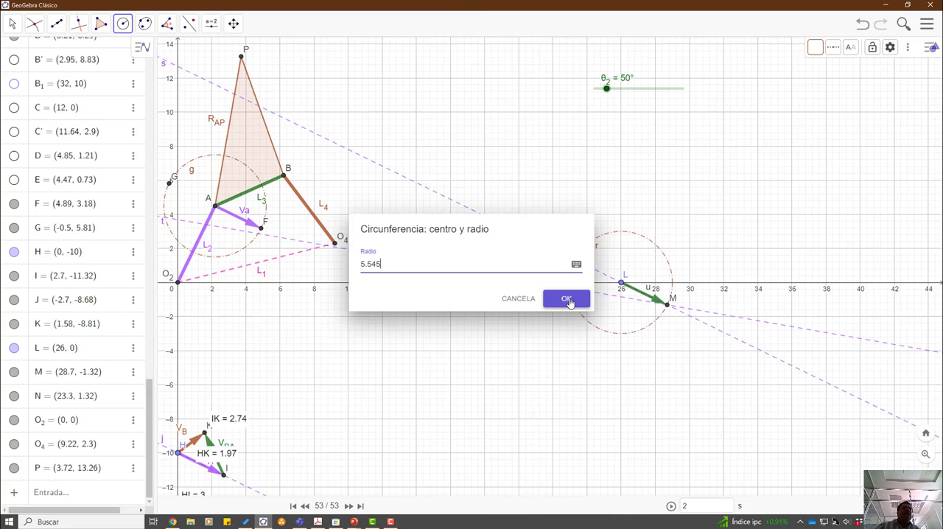
click(569, 302)
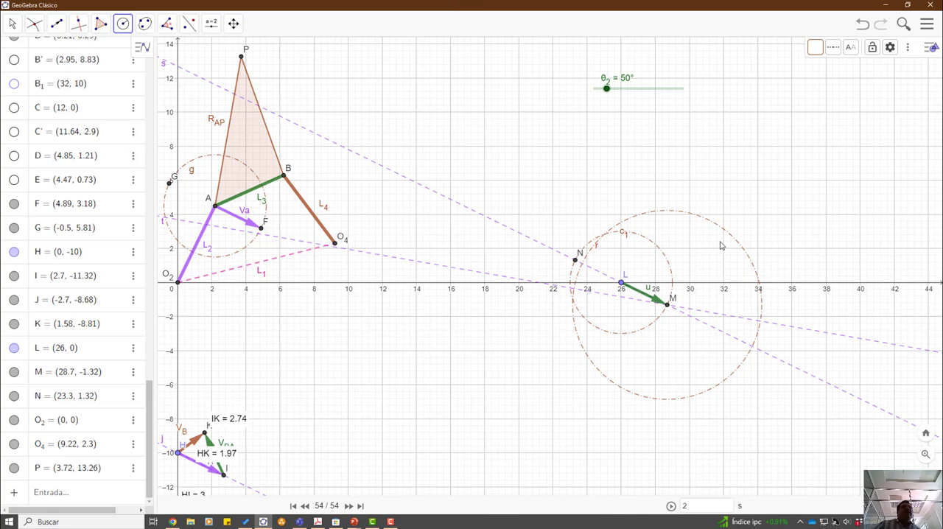
- Mark the intersections of the circle centred at M with the line through M perpendicular to R_AP
click(35, 24)
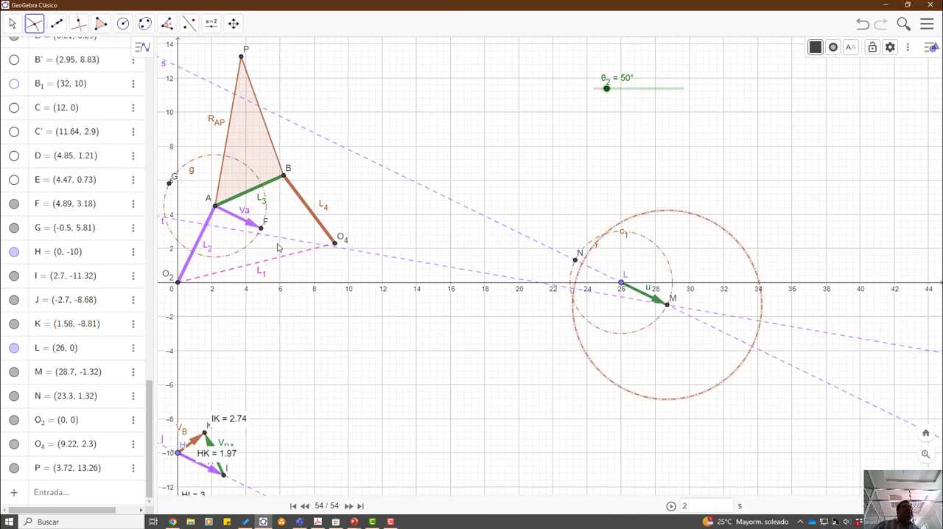
click(448, 273)
click(508, 282)
scroll(597, 452, up, 1)
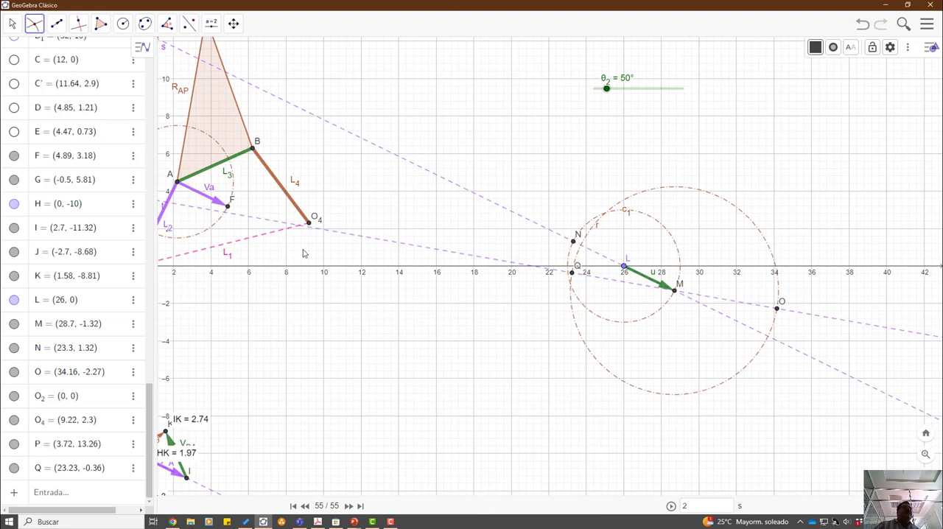
- Draw a vector from point M to point Q and colour it pink
scroll(281, 294, down, 1)
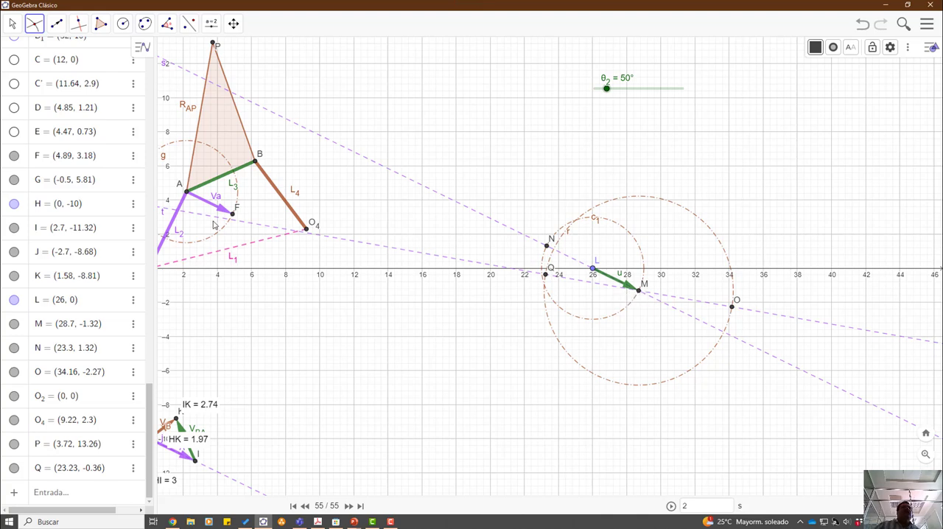
click(56, 23)
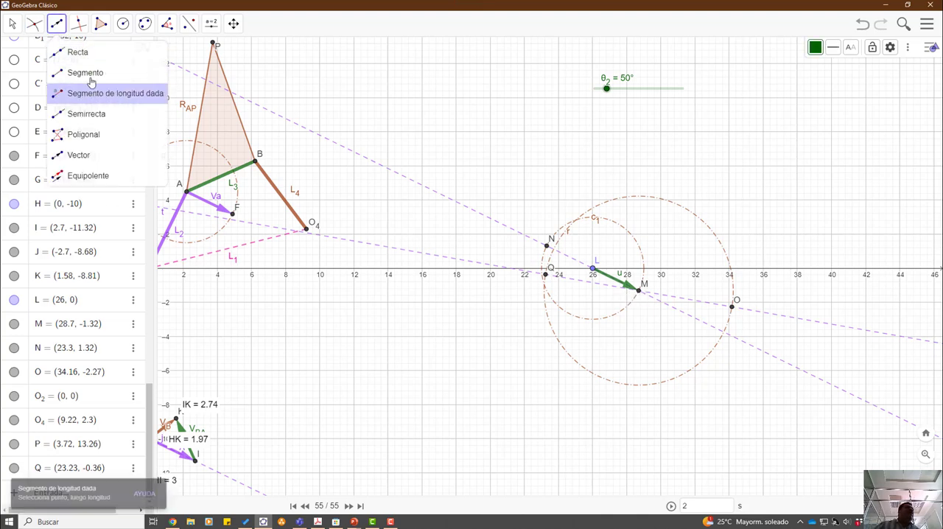
click(72, 163)
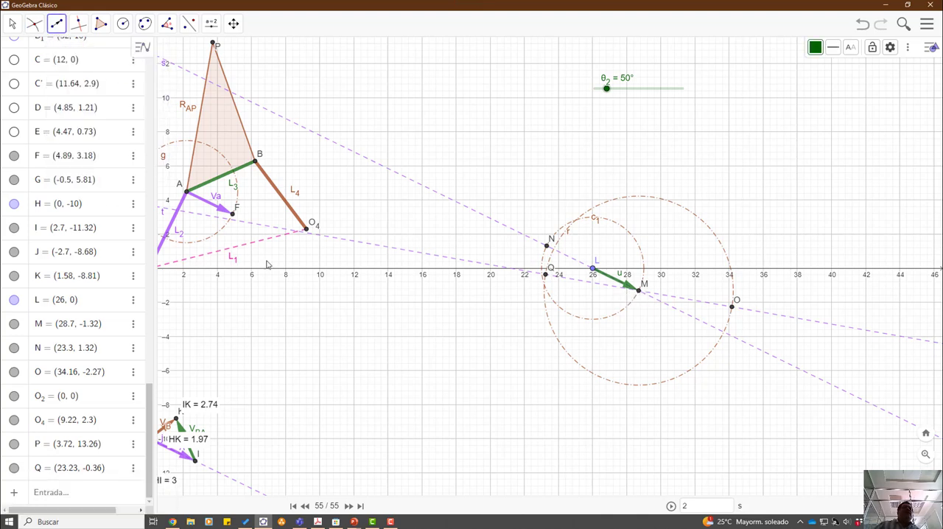
click(640, 292)
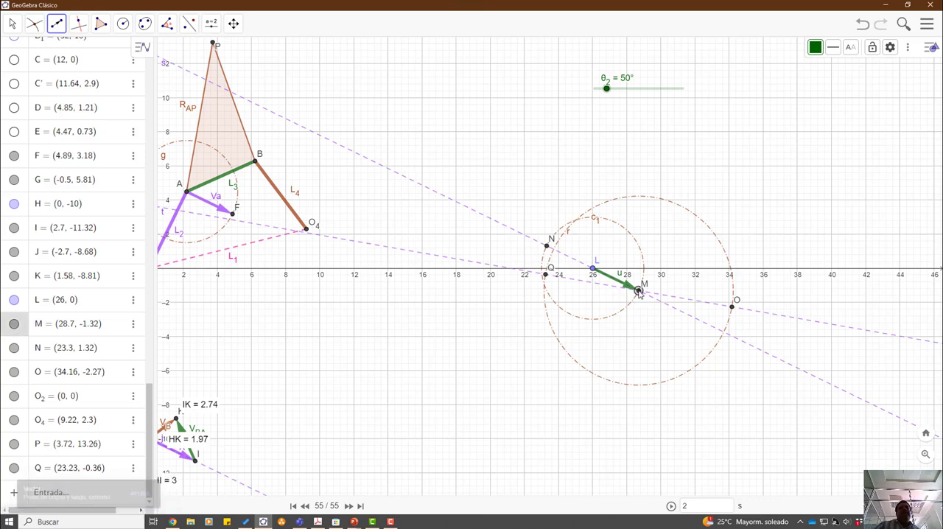
click(545, 277)
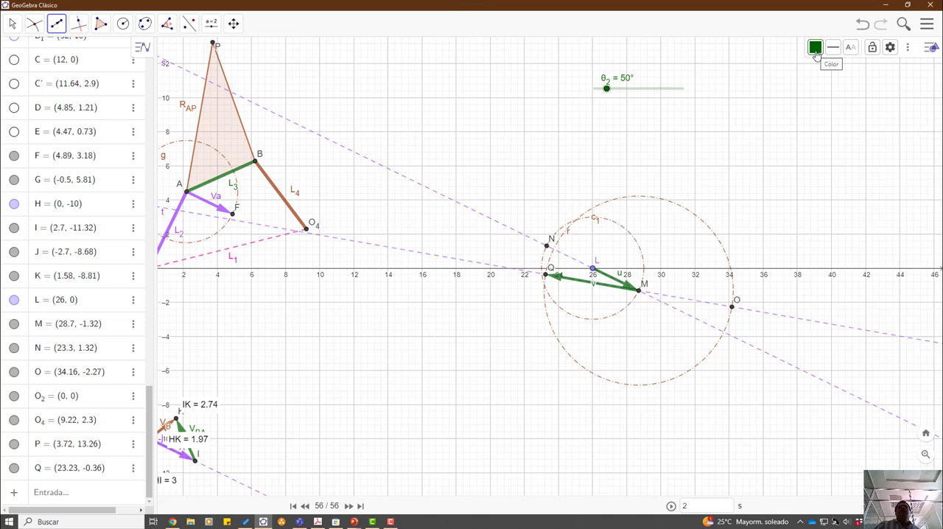
click(816, 48)
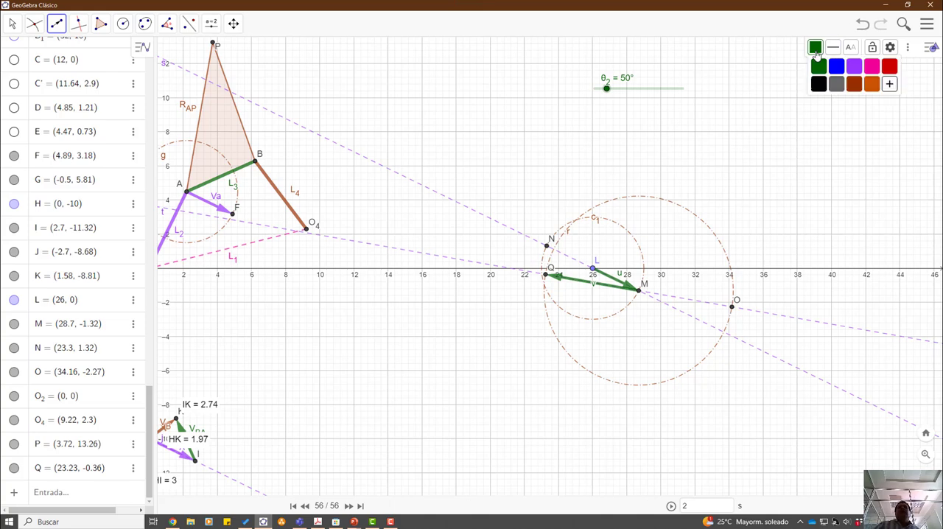
click(871, 67)
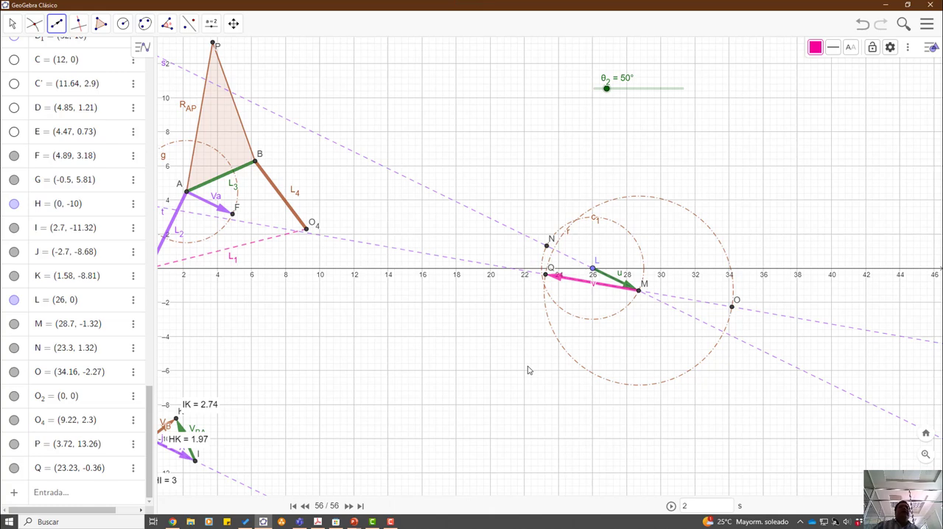
- Switch to the PowerPoint slide show to review the vector equation for the velocity of point P
key(alt+Tab)
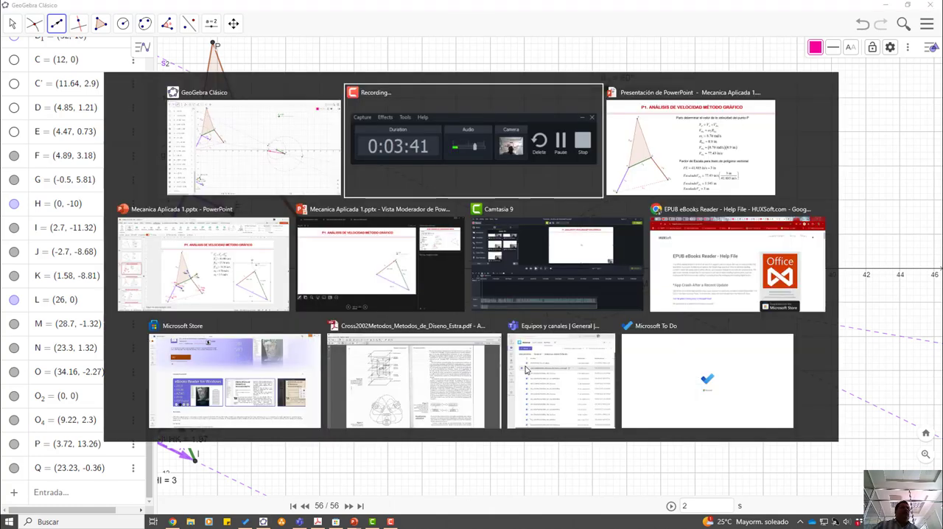
key(alt+Tab)
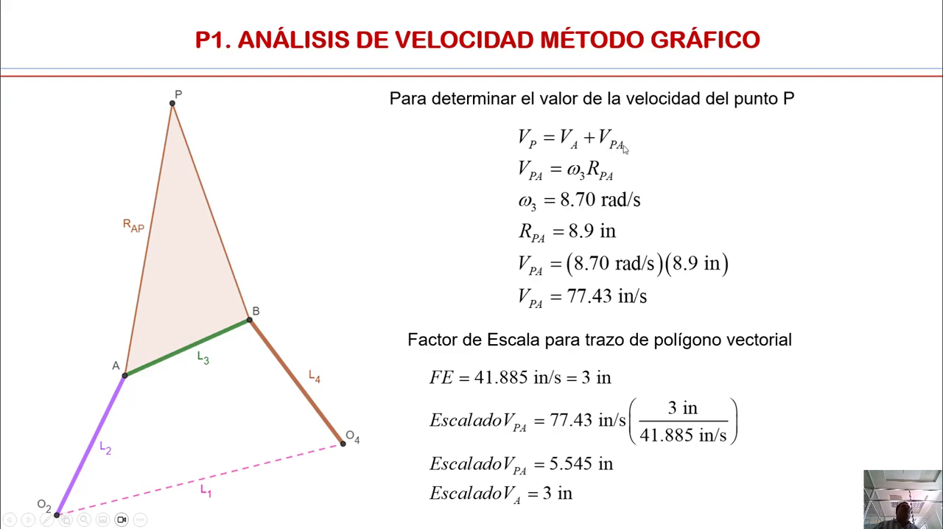
- Switch to GeoGebra, draw a vector from point L to point Q and colour it purple
key(alt+Tab)
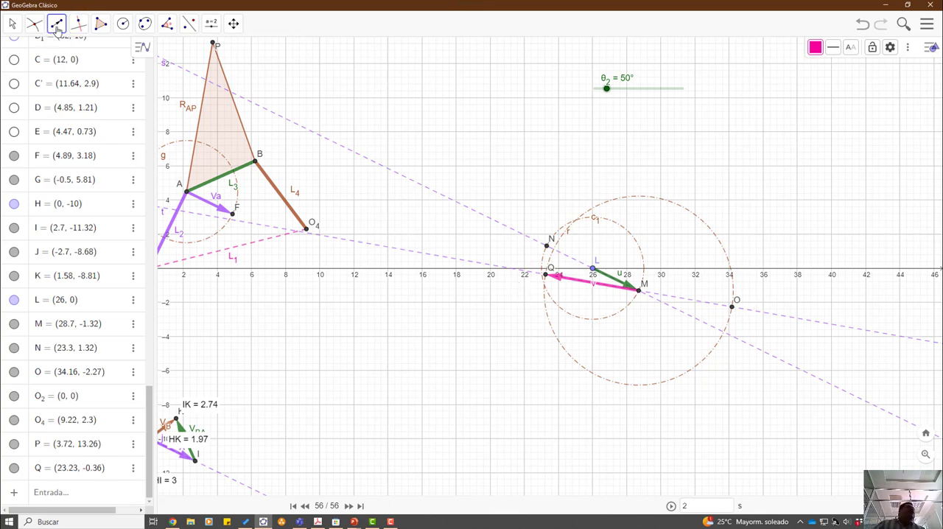
click(58, 26)
click(81, 158)
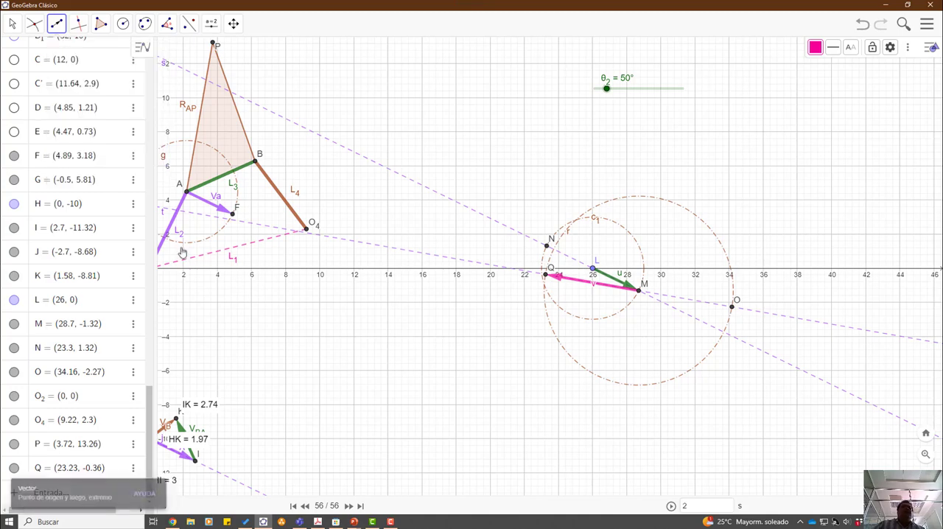
scroll(576, 269, up, 3)
scroll(593, 309, up, 3)
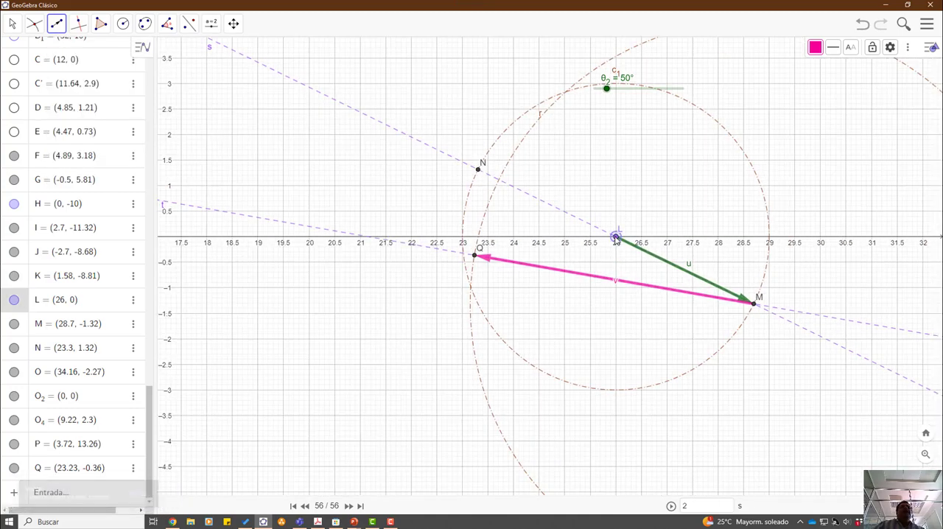
click(616, 240)
click(475, 254)
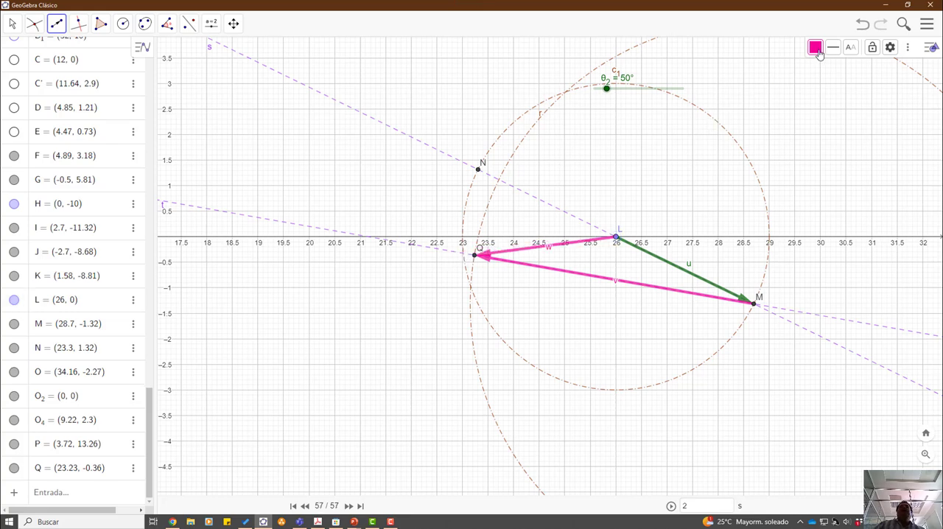
click(816, 48)
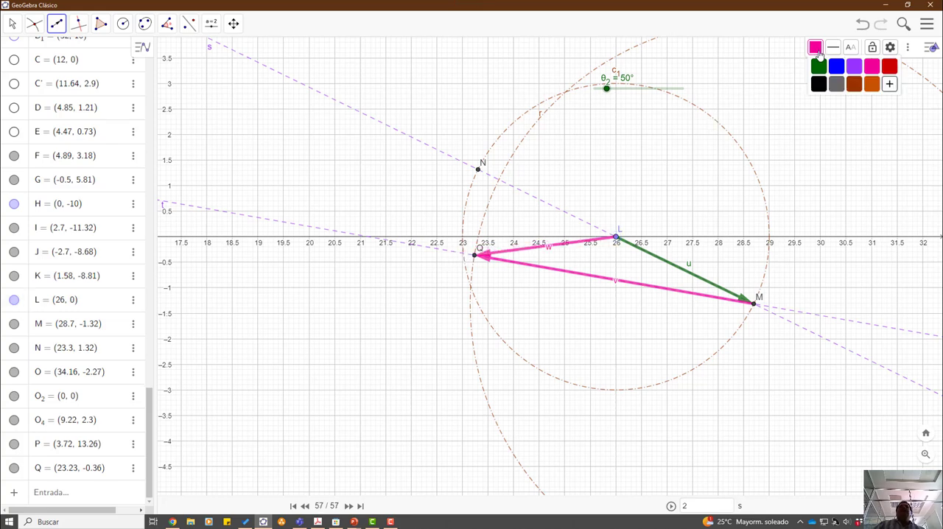
click(854, 67)
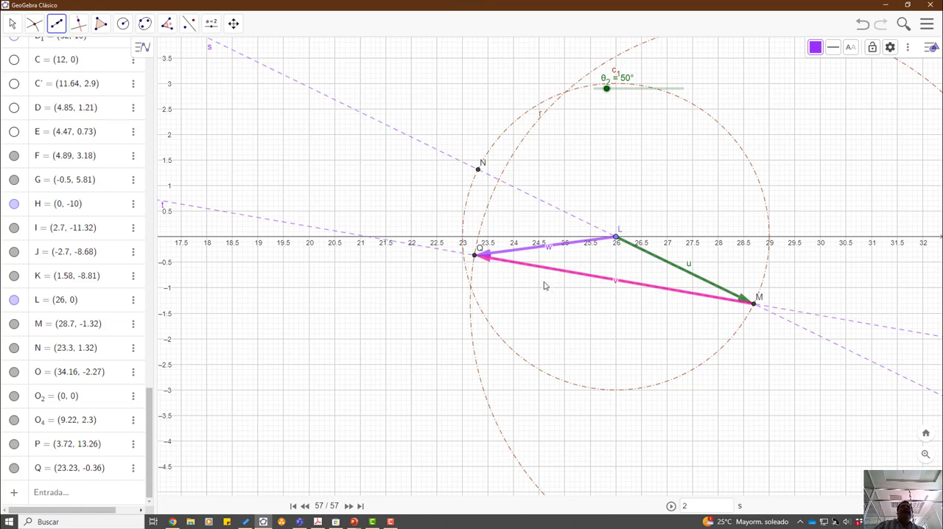
- Rename the green vector from L to M as V_A
right_click(691, 270)
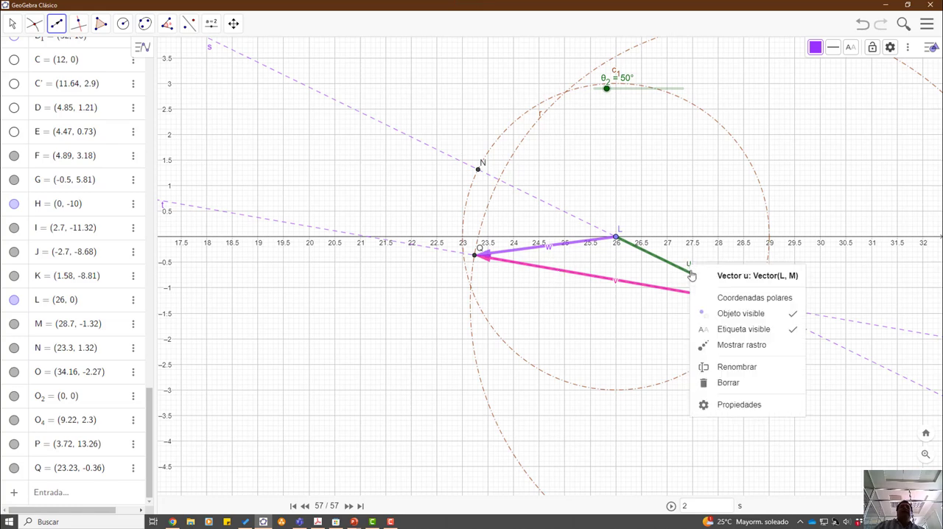
click(726, 368)
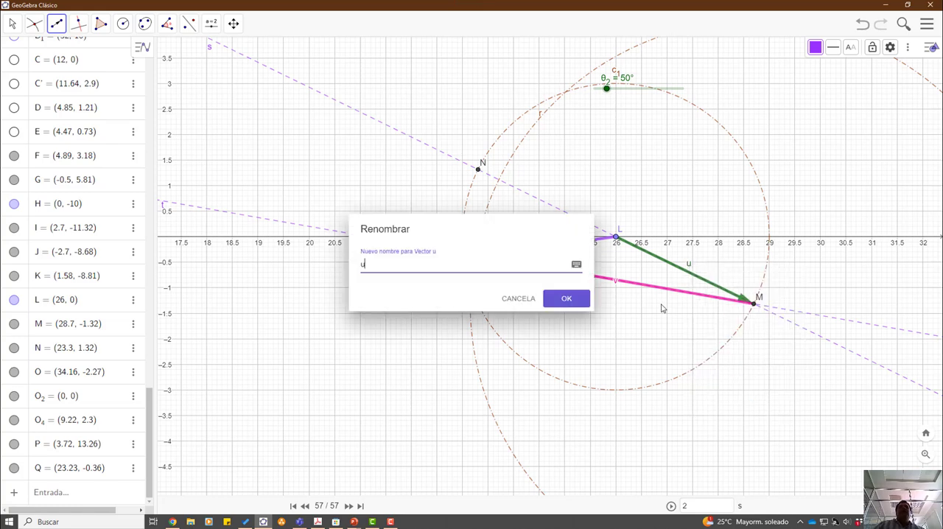
click(378, 259)
drag(366, 264, 349, 263)
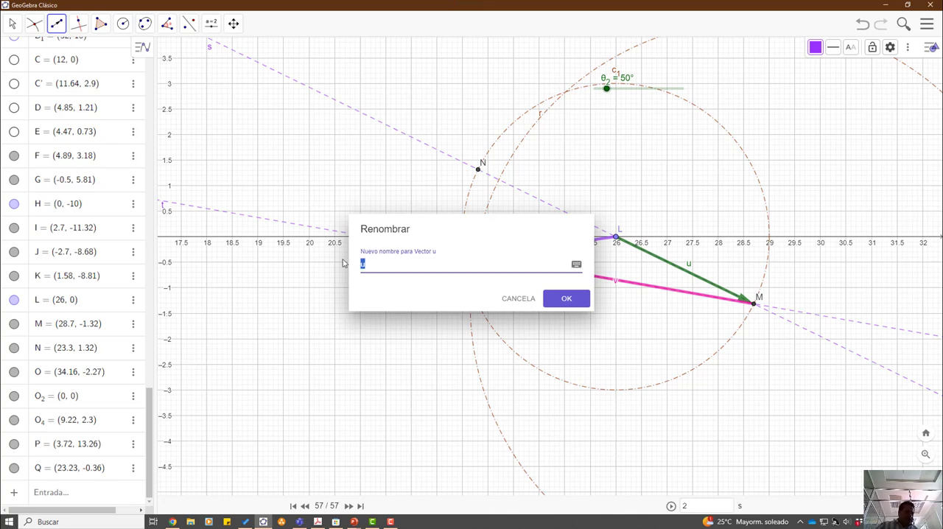
text(V_A)
key(Return)
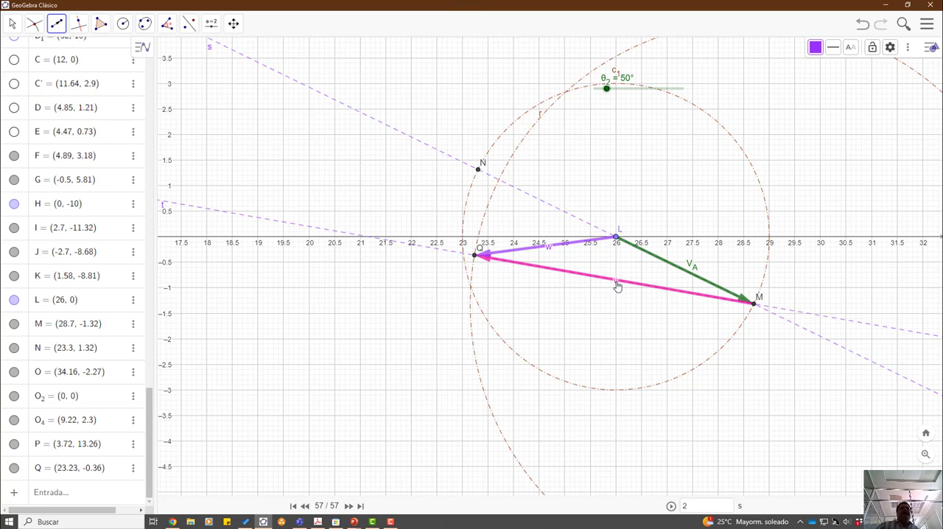
- Rename the pink vector from M to Q as V_PA
right_click(617, 287)
click(673, 386)
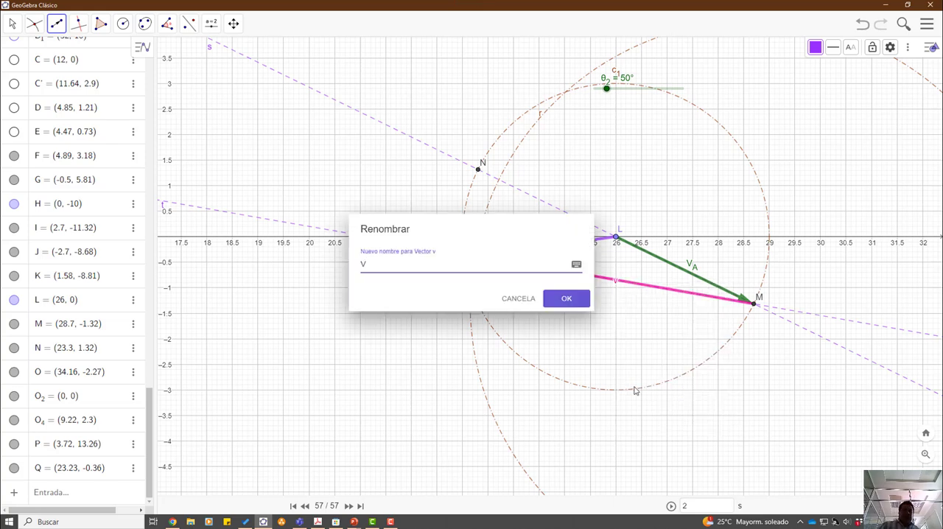
text(V_PA)
key(Return)
- Rename the purple vector from L to Q as V_P
right_click(548, 252)
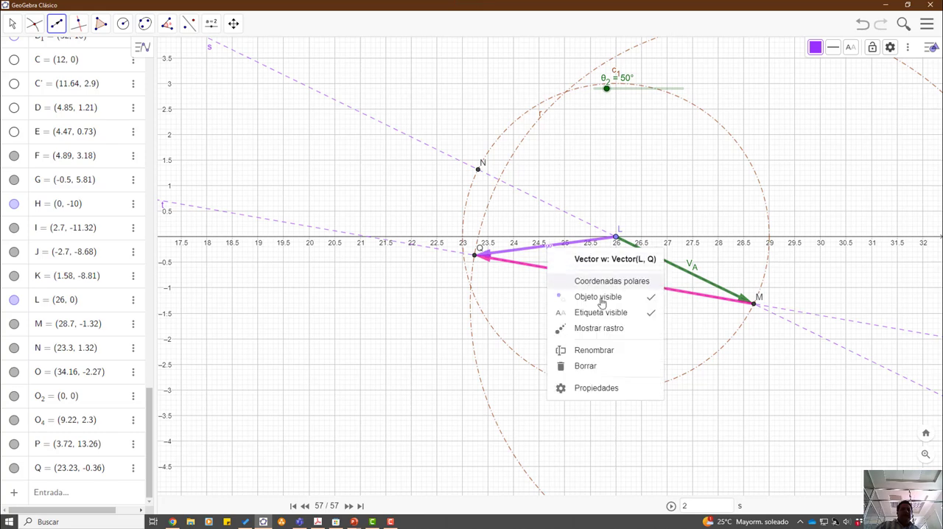
click(608, 348)
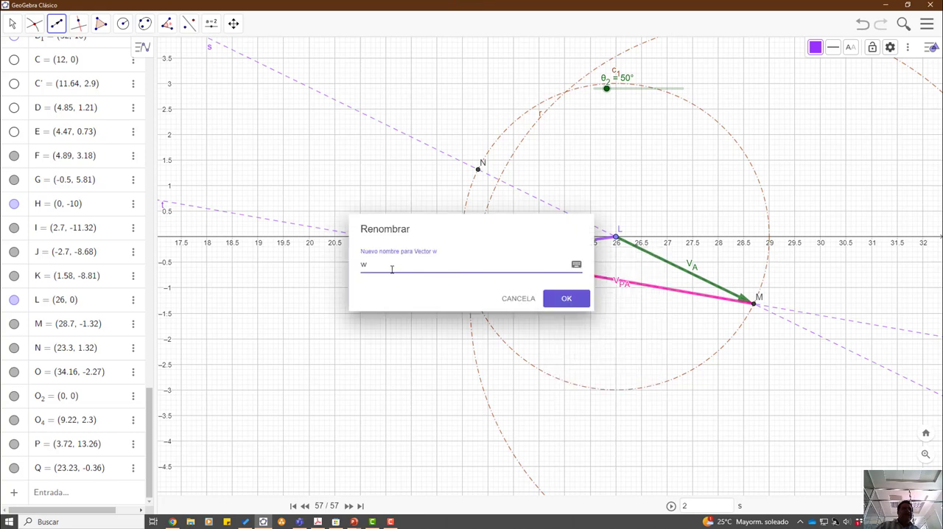
drag(392, 270, 334, 266)
text(V_P)
key(Return)
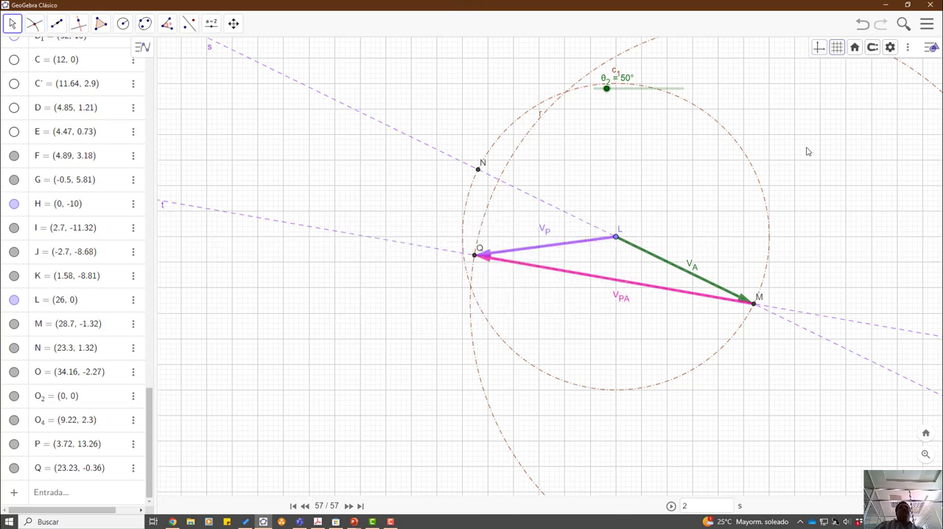
- Turn off the grid and hide the construction circles c₁, g and r
click(837, 48)
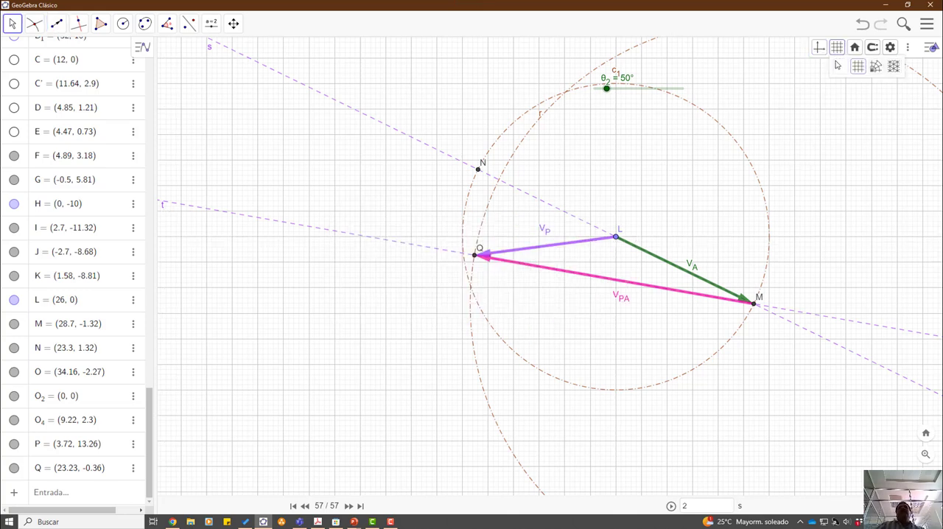
click(840, 67)
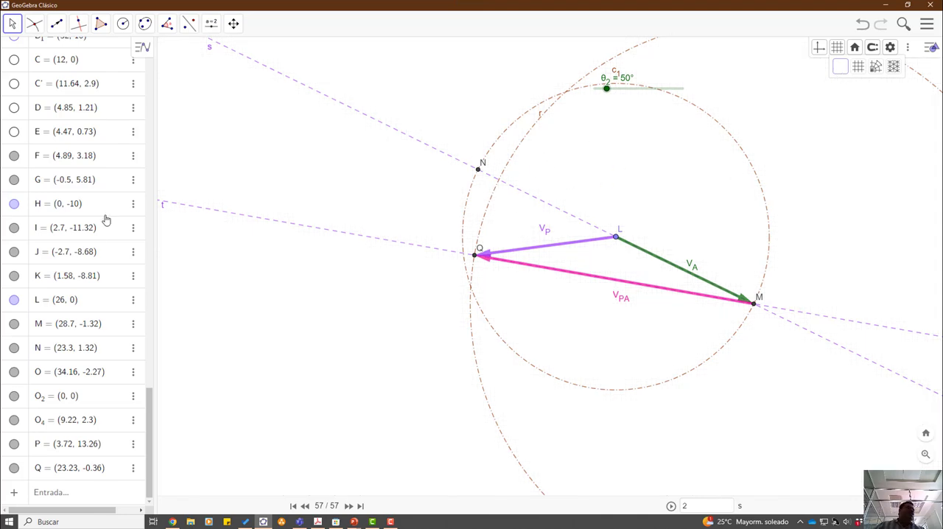
scroll(61, 169, up, 10)
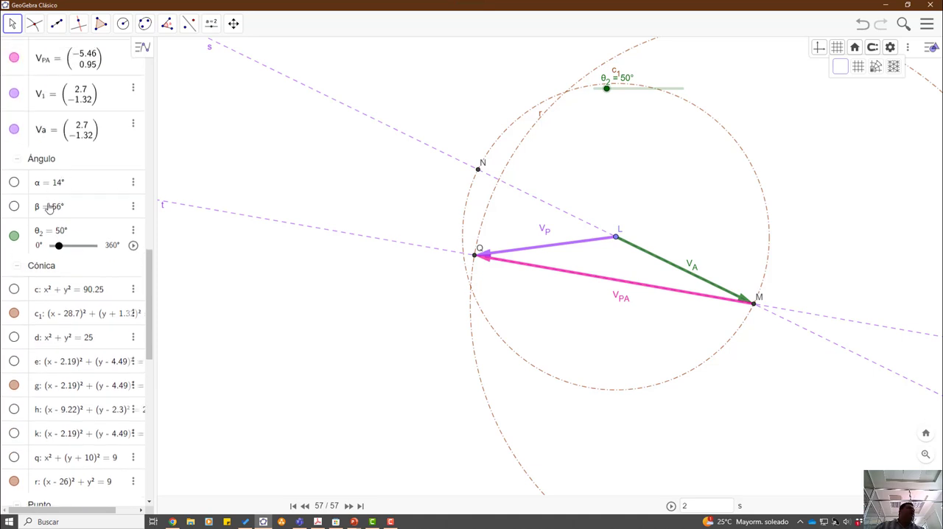
click(14, 313)
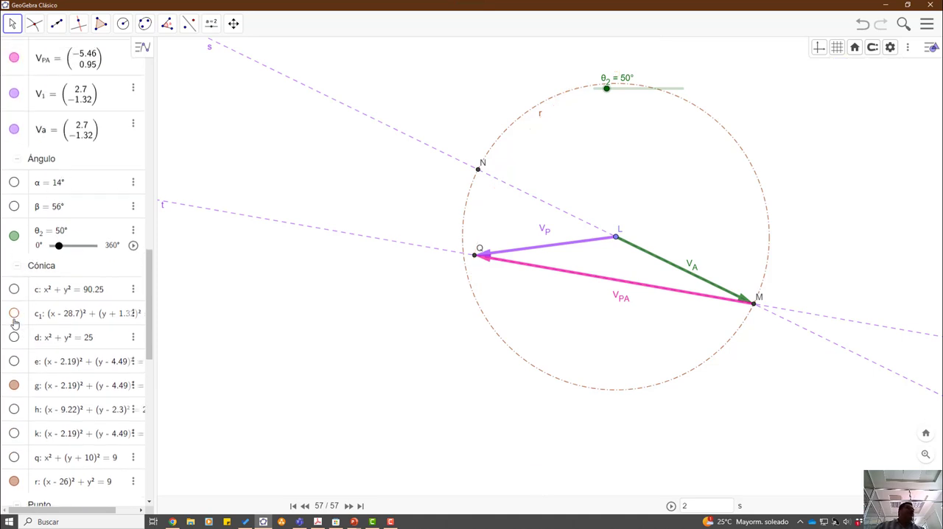
click(14, 386)
click(14, 481)
scroll(733, 336, up, 5)
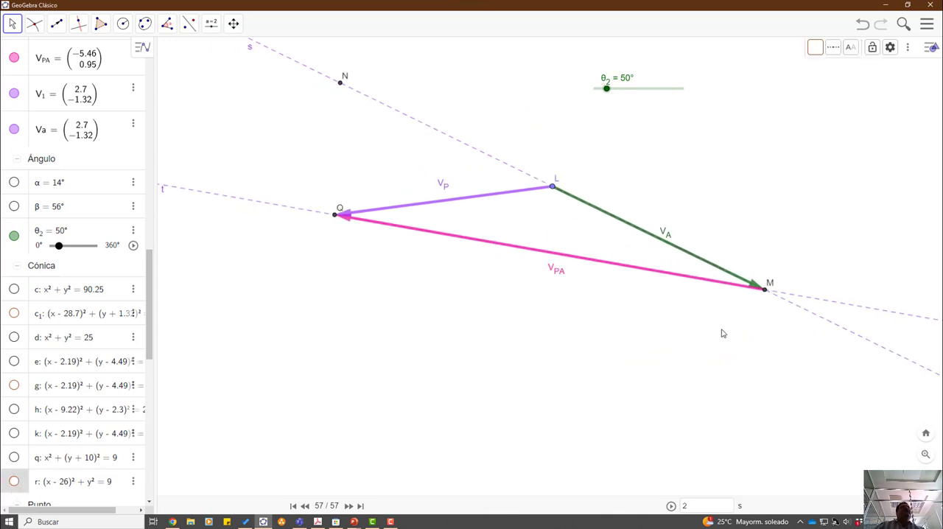
- Add distance measurements for the three polygon sides: L to M, Q to L, and Q to M
click(211, 30)
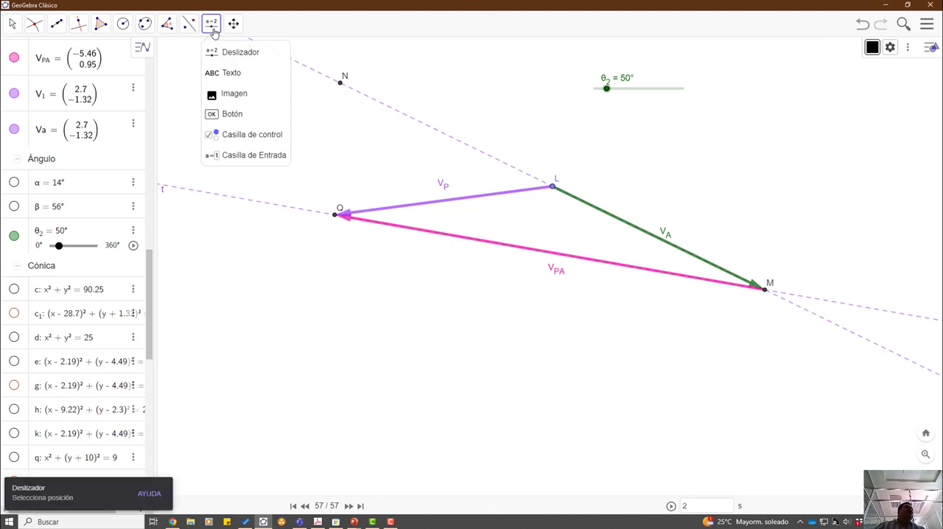
mouse_move(189, 27)
click(185, 93)
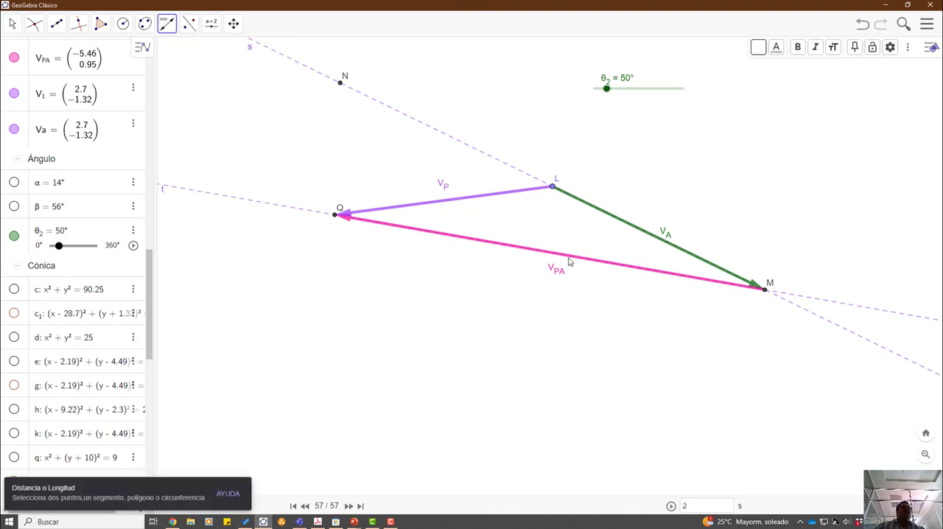
click(552, 189)
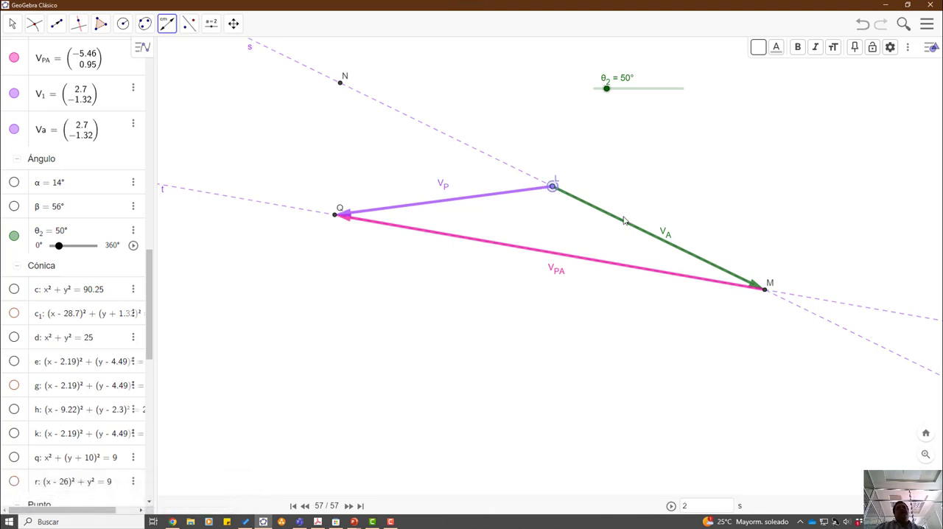
click(766, 293)
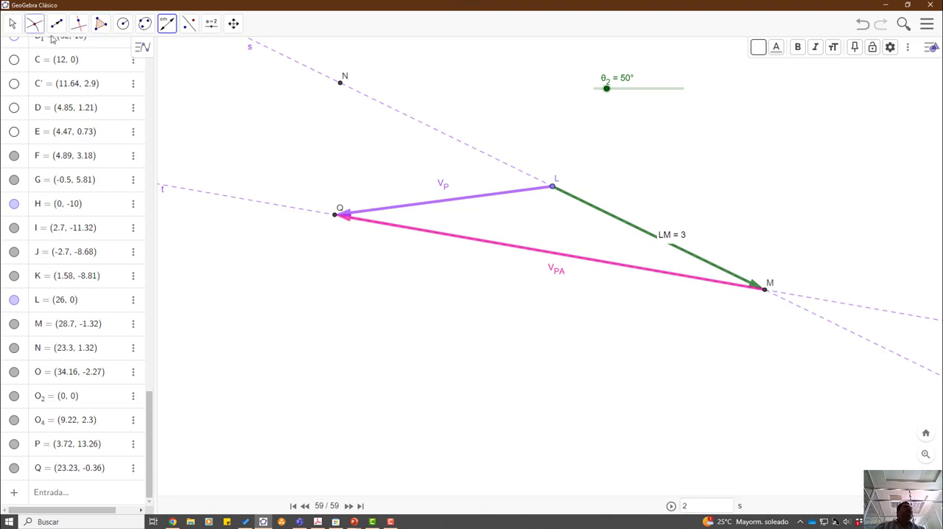
click(335, 217)
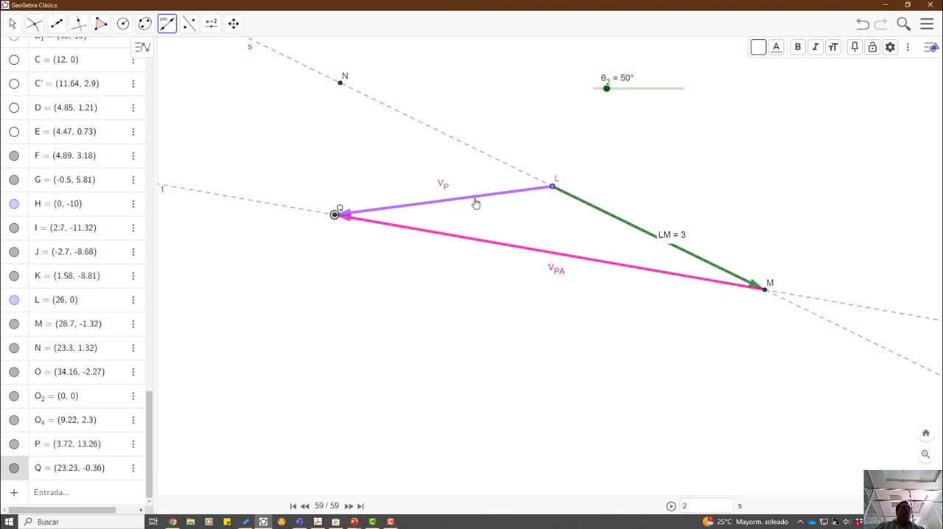
click(554, 188)
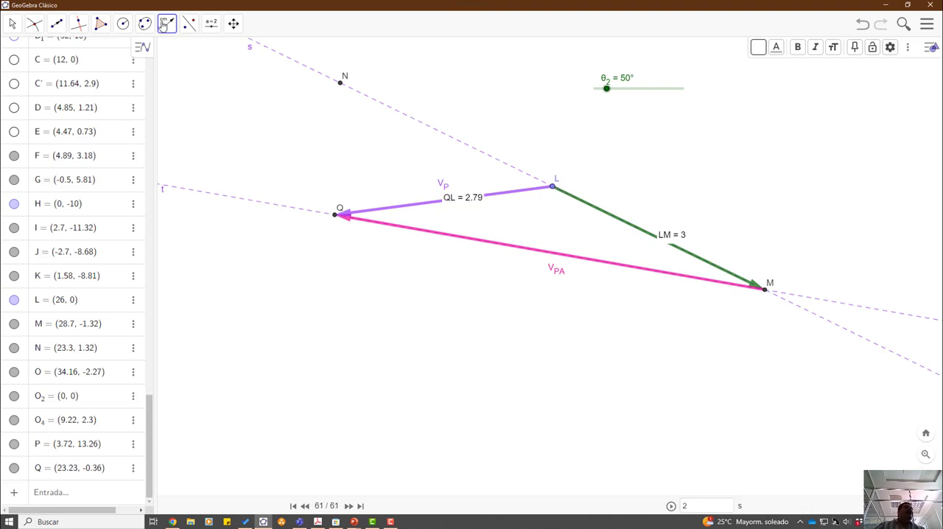
click(336, 215)
click(765, 289)
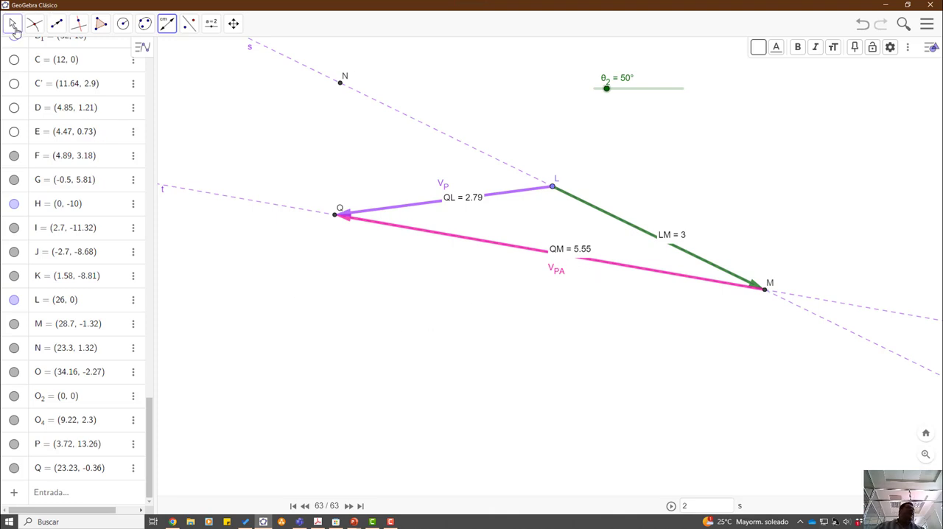
- Move the QM, LM and QL length labels clear of their vectors, placing each just above its vector
click(14, 27)
drag(579, 253, 581, 240)
drag(674, 235, 702, 223)
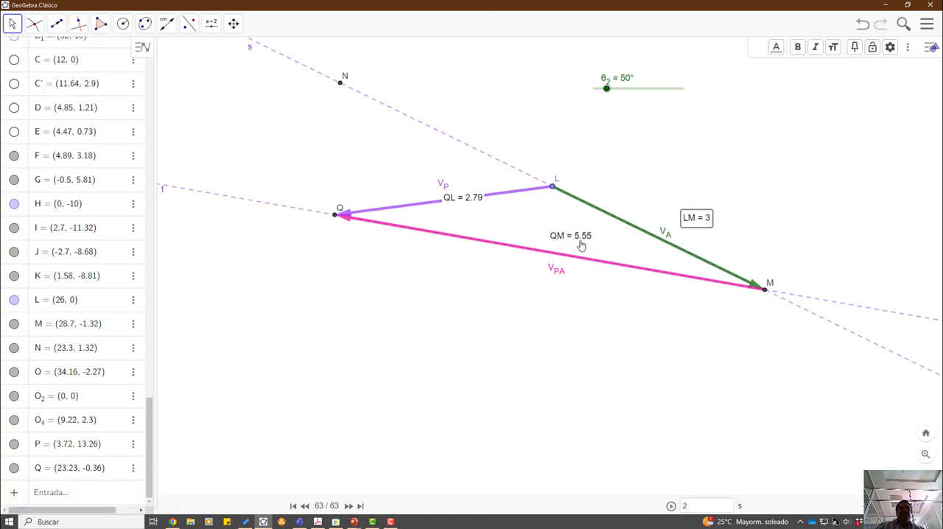
drag(475, 200, 485, 185)
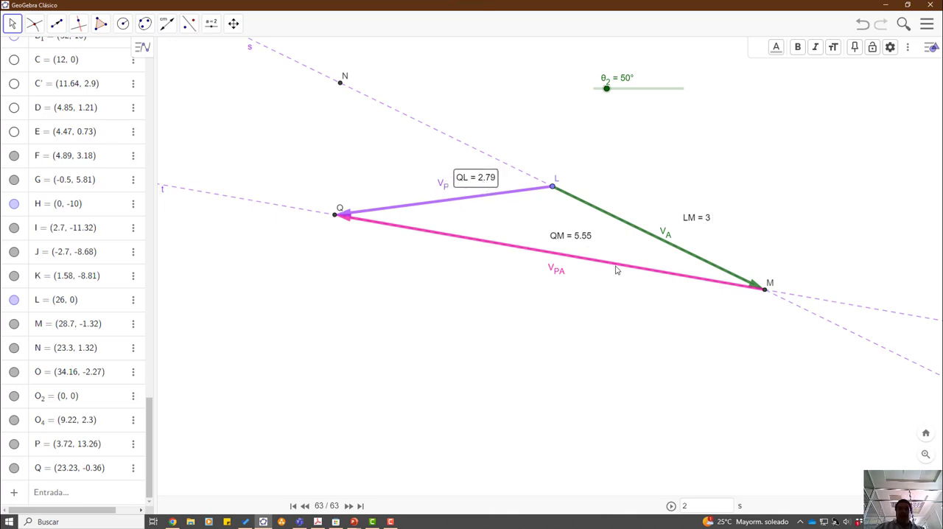